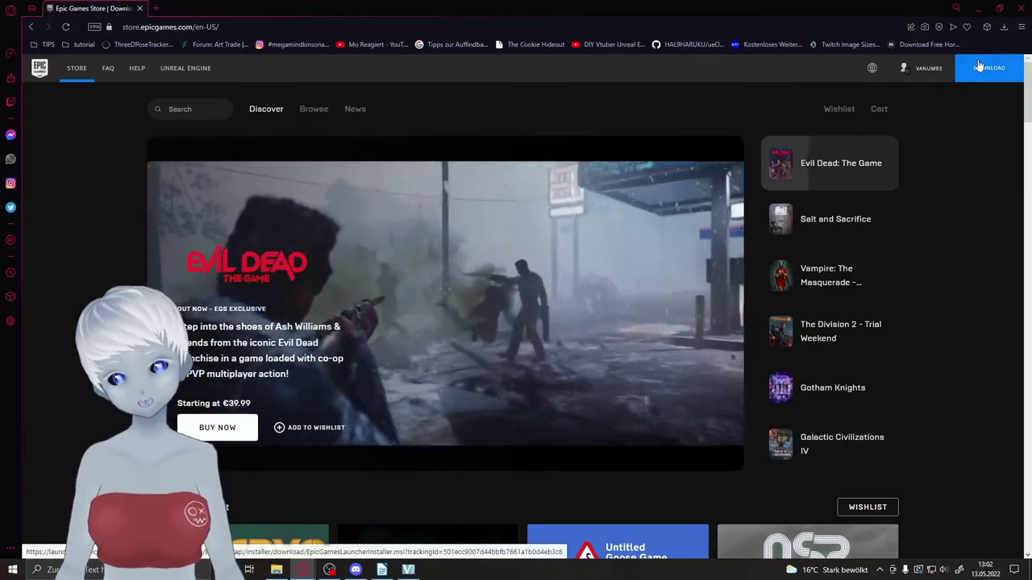
Minimize the web browser and launch the Epic Games Launcher from the desktop
left_click(974, 14)
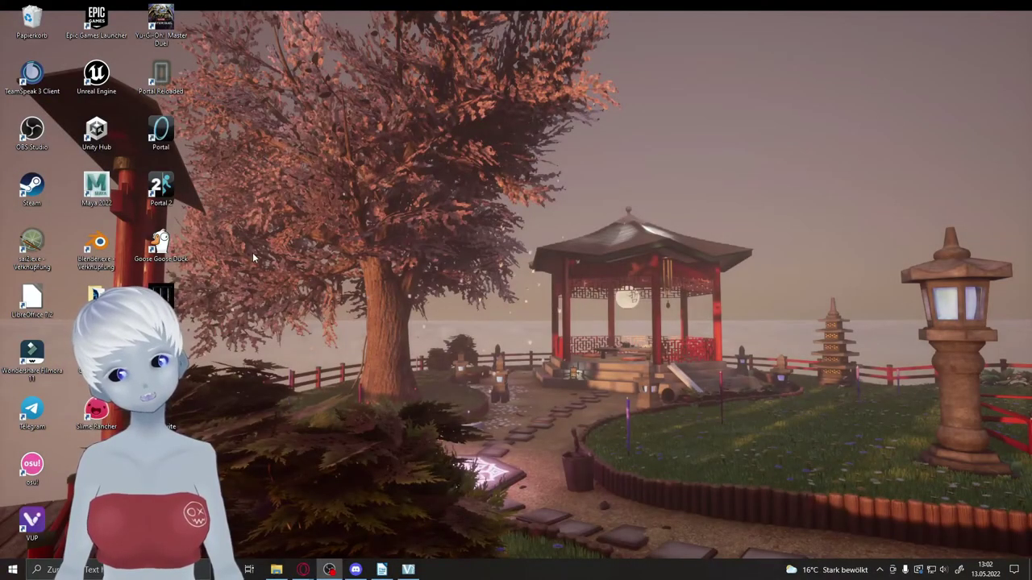
left_click(91, 37)
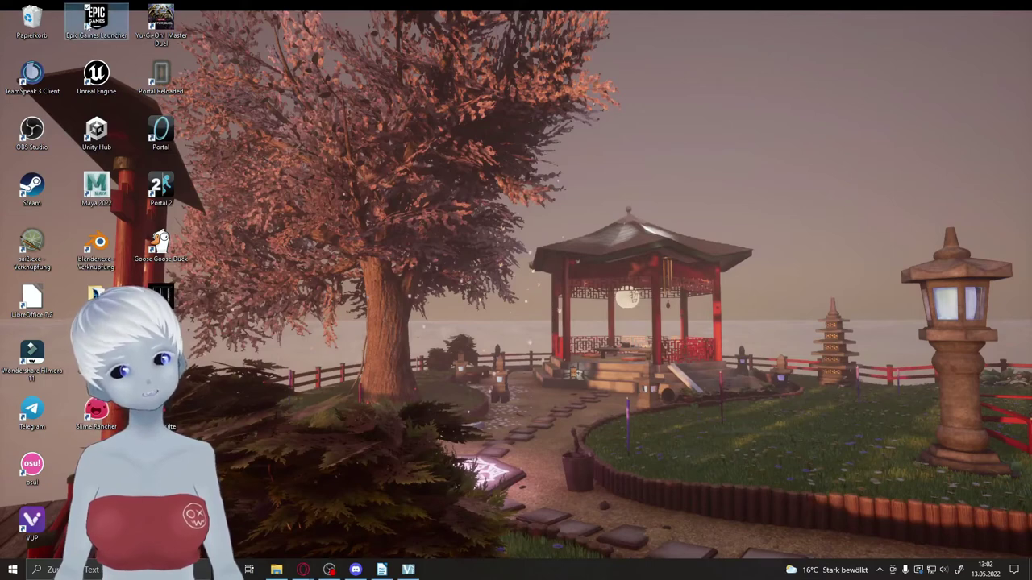
double_click(98, 24)
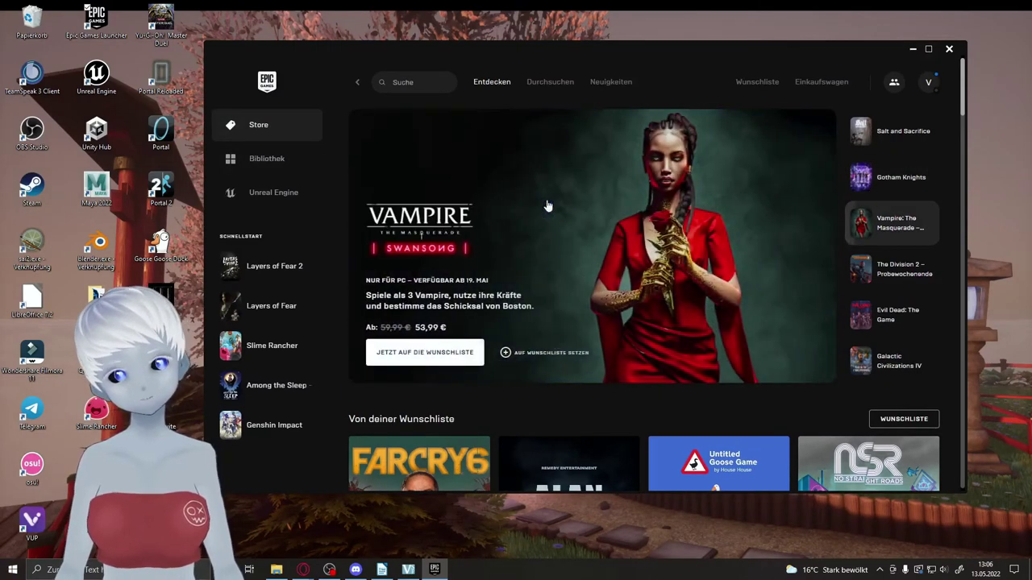
Look over the store's front page and its free games, and examine the Unreal Engine section's sample projects
scroll(546, 206, "down", 10)
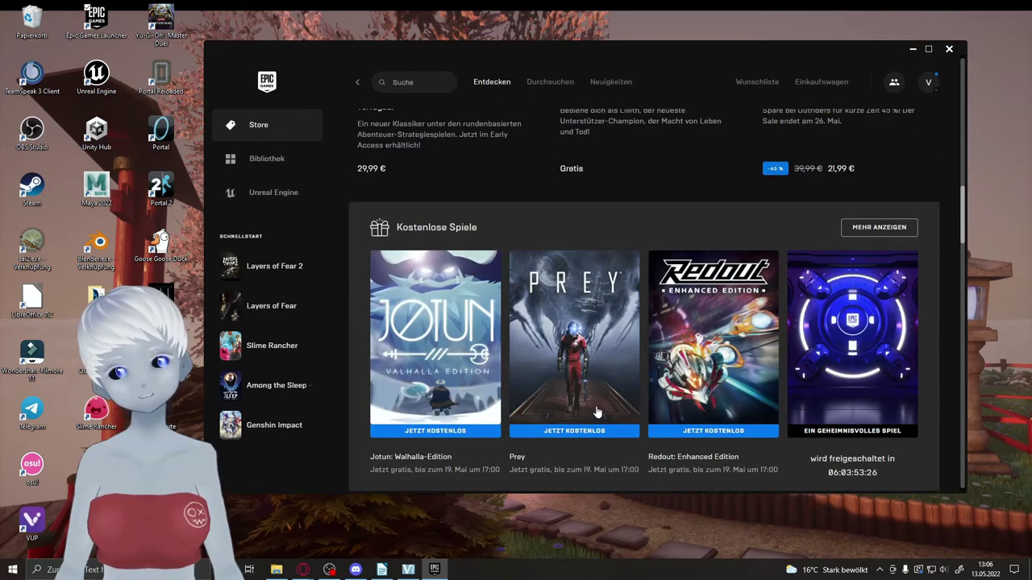
scroll(521, 363, "up", 5)
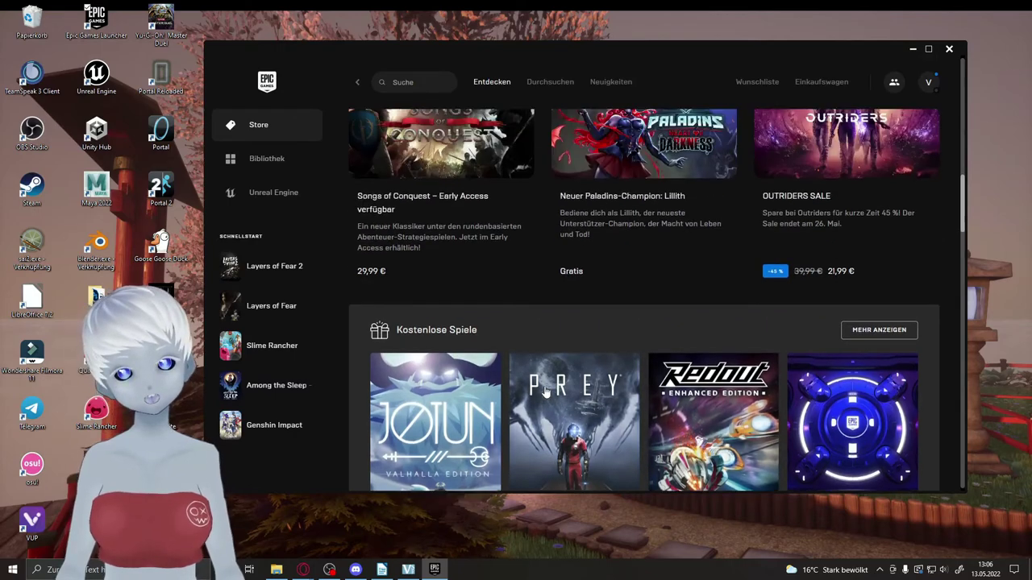
scroll(522, 363, "up", 5)
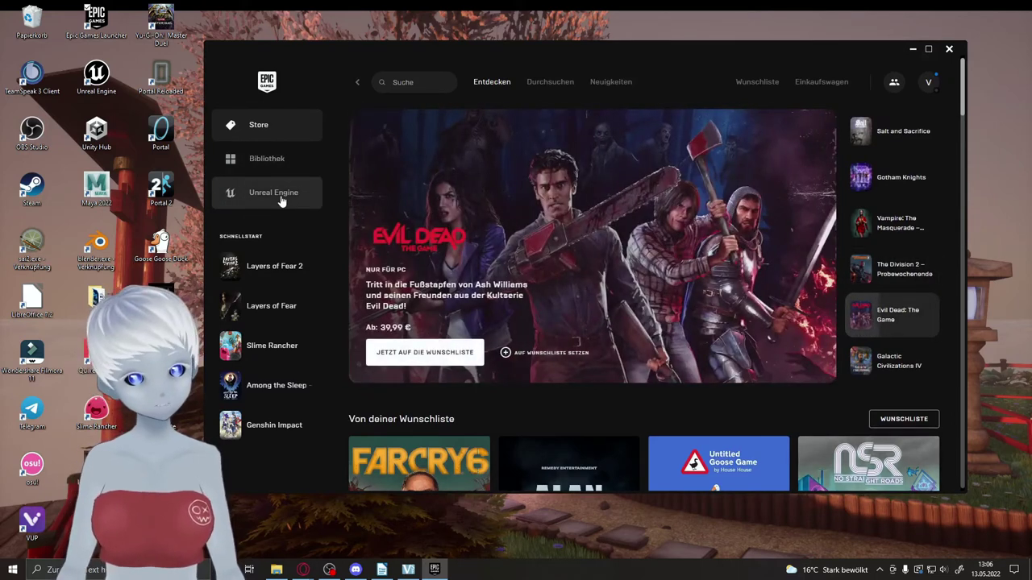
left_click(270, 198)
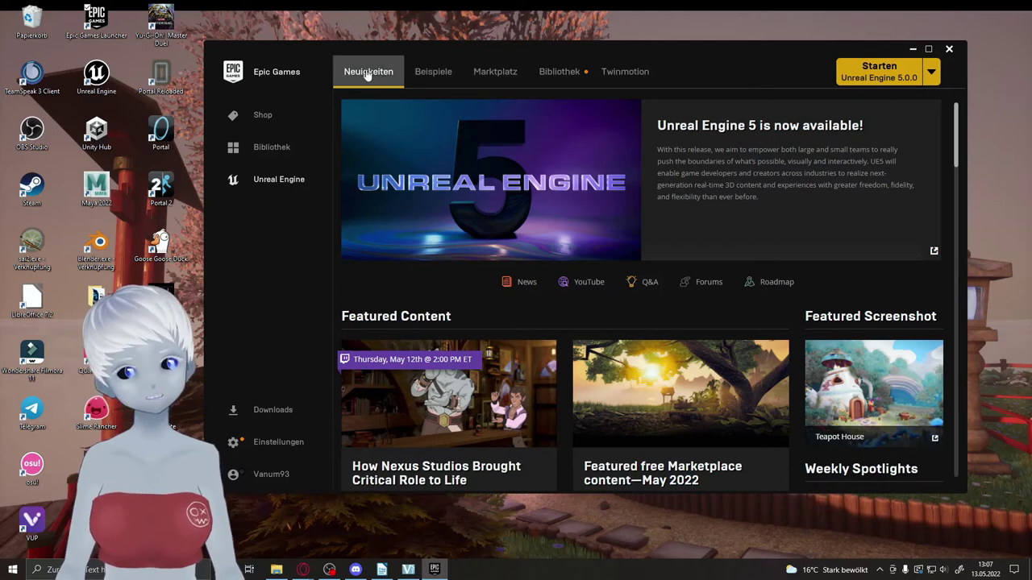
left_click(436, 72)
scroll(677, 234, "down", 3)
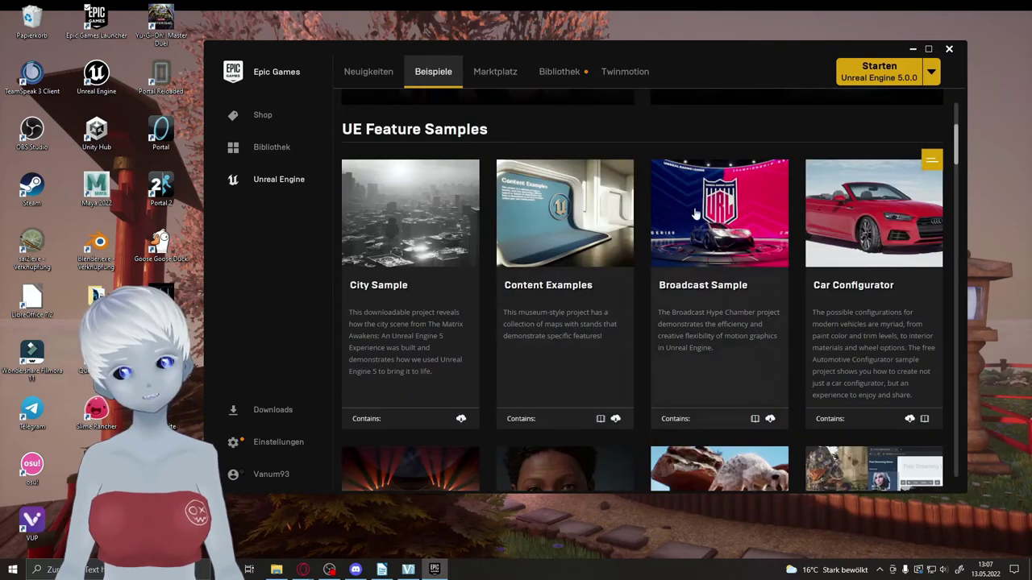
scroll(675, 236, "down", 3)
scroll(659, 242, "up", 6)
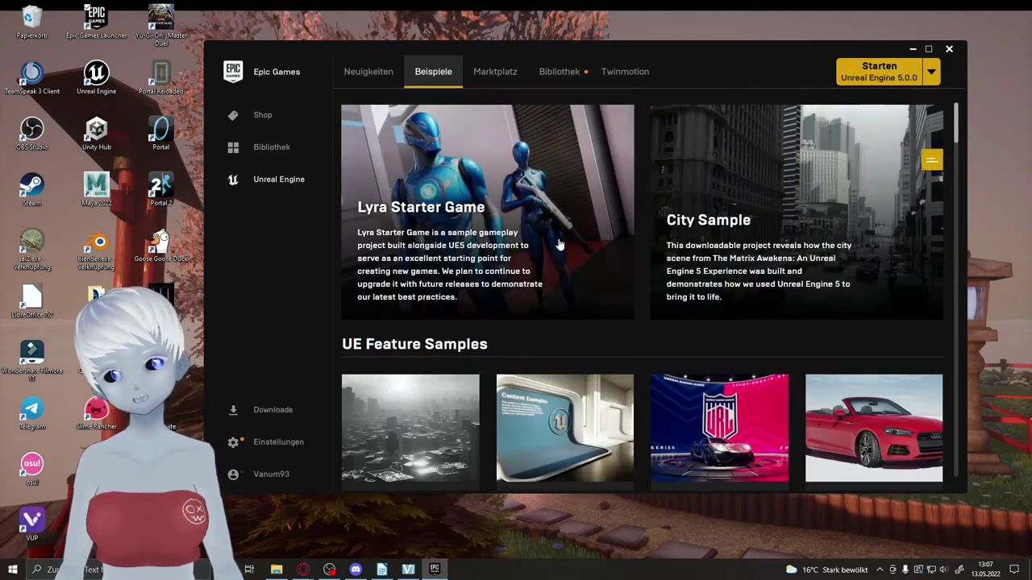
Examine the Unreal Engine marketplace and the library's engine versions, own projects and vault contents
left_click(495, 72)
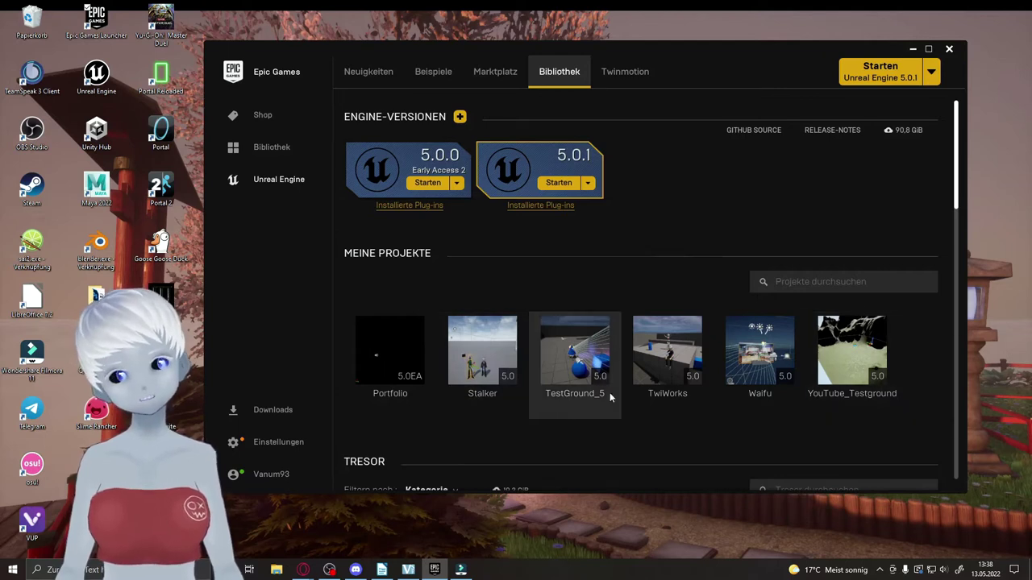
scroll(609, 392, "down", 3)
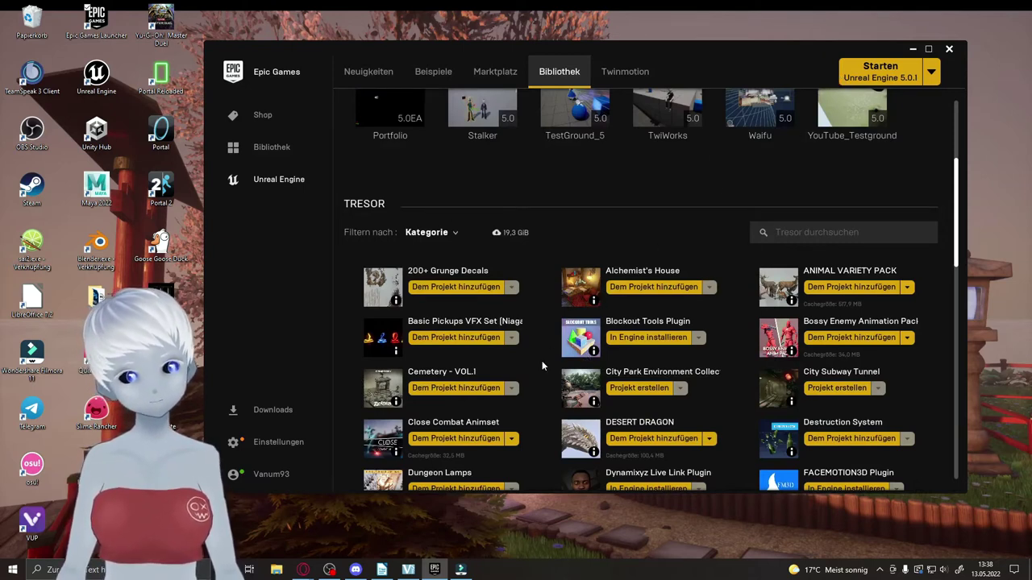
scroll(542, 367, "up", 3)
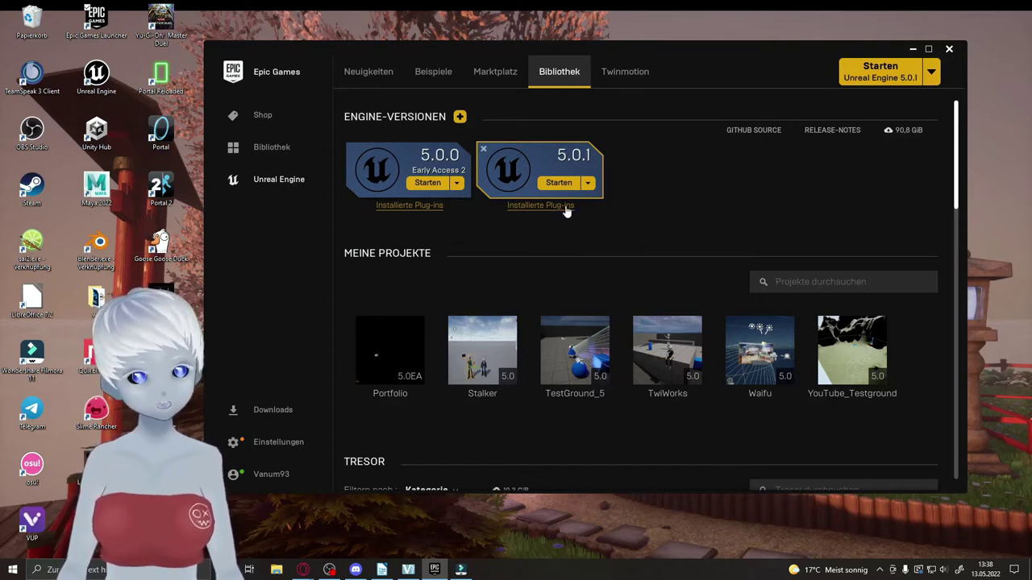
mouse_move(782, 337)
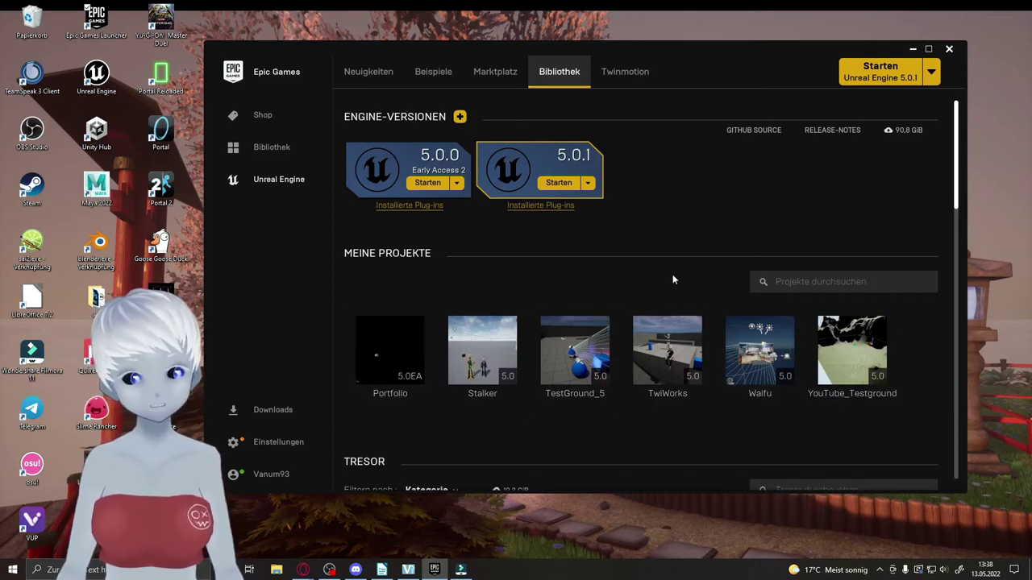
scroll(672, 280, "down", 2)
scroll(699, 336, "up", 2)
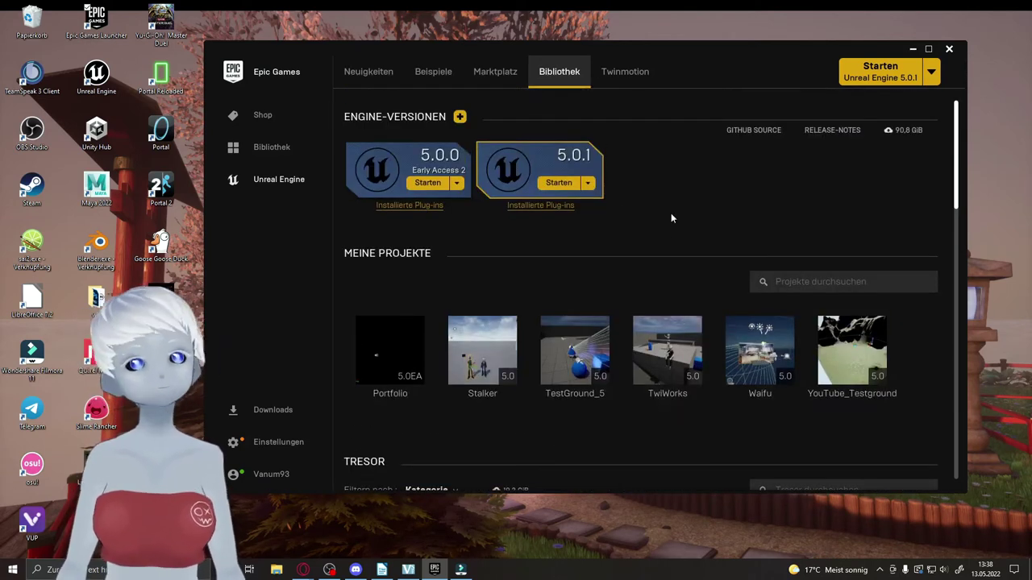
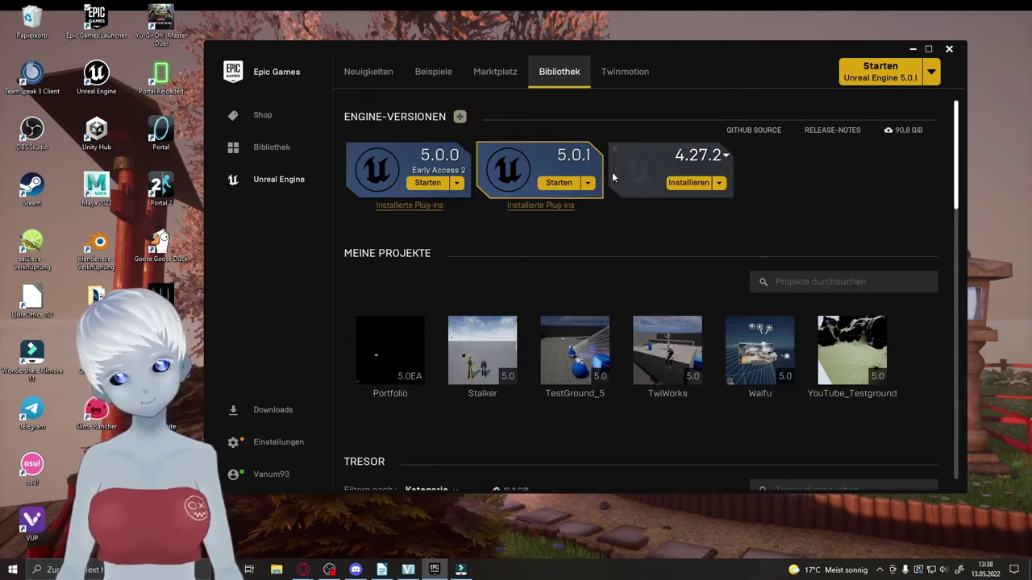
Choose version 4.27.2 for the new engine slot, and discard the slot without installing it
left_click(699, 157)
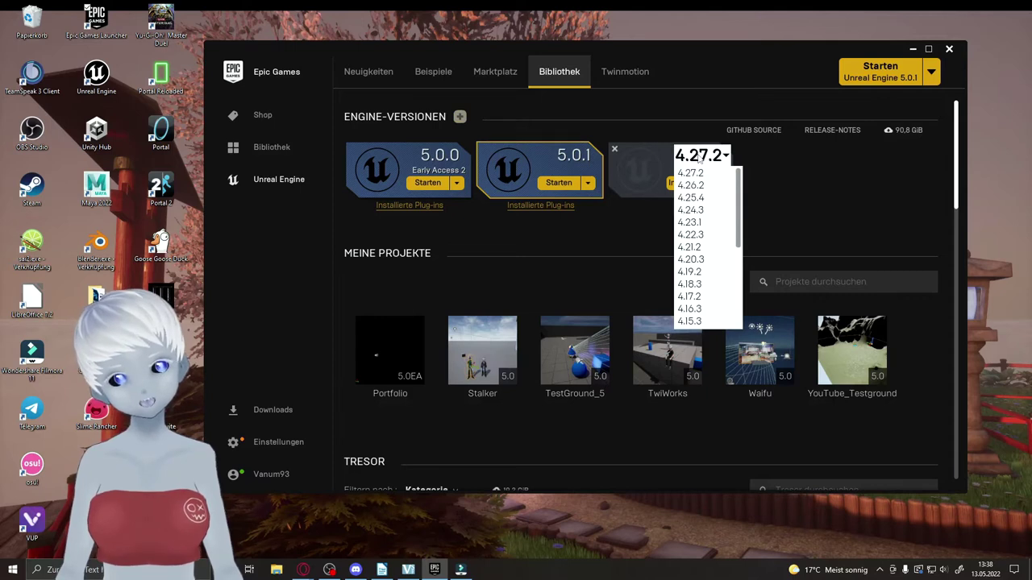
scroll(702, 233, "down", 5)
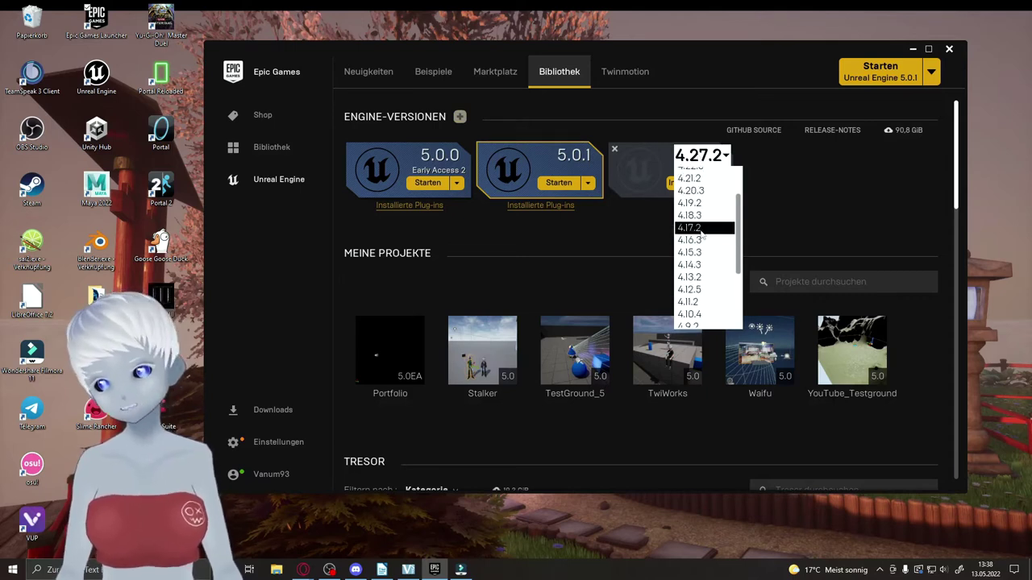
scroll(701, 234, "up", 5)
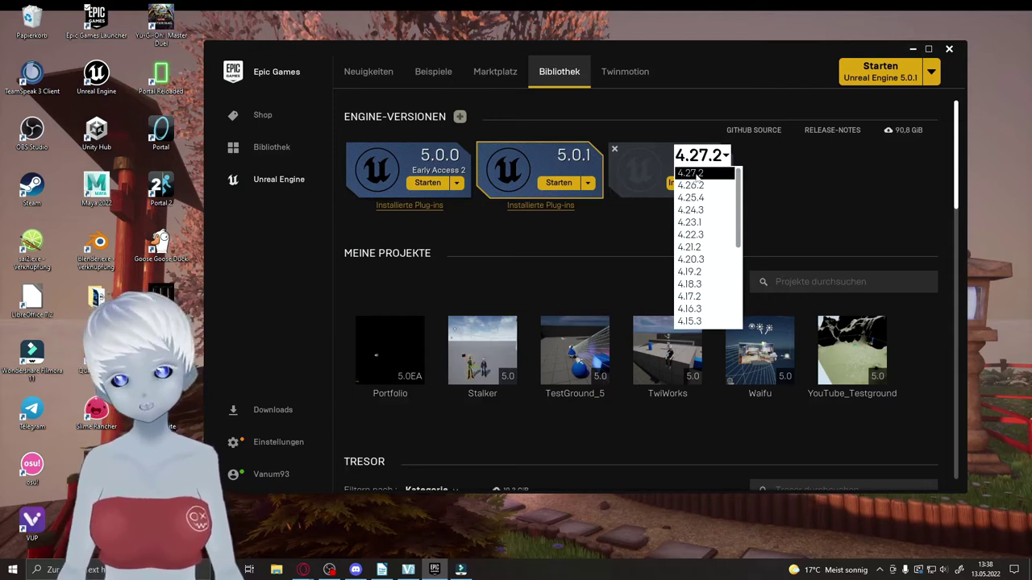
left_click(691, 174)
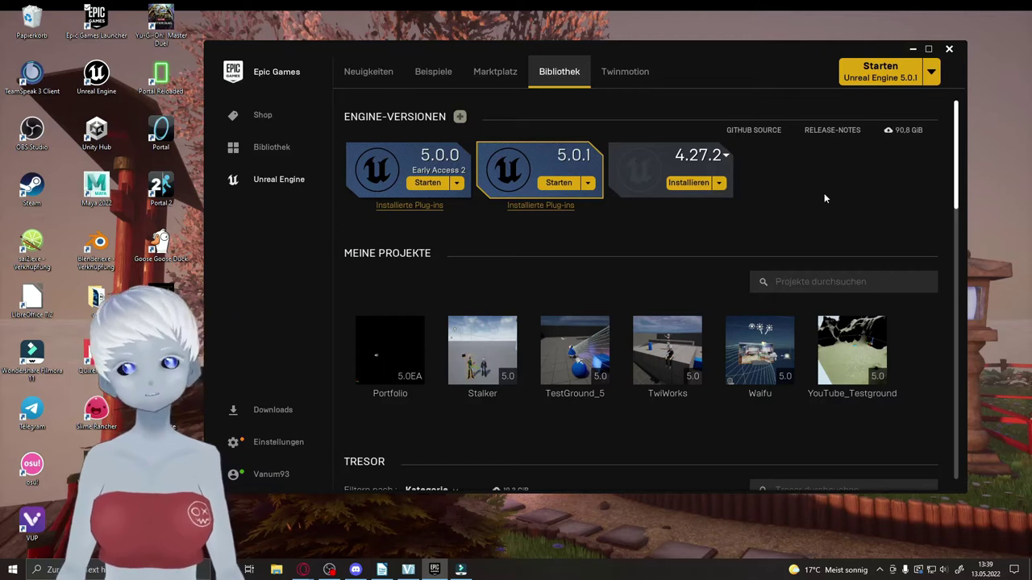
left_click(614, 149)
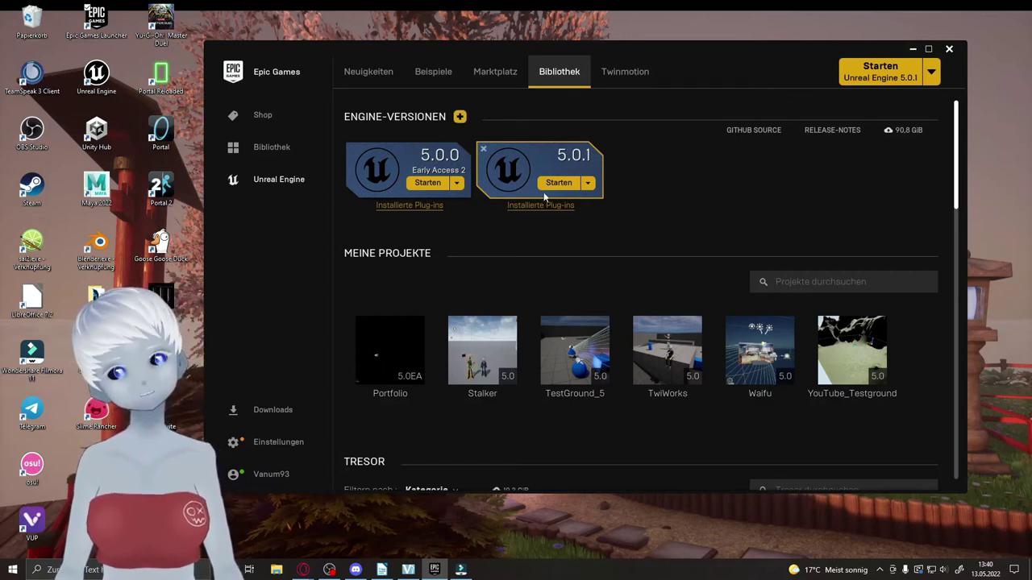
Check the management options and the installed plug-ins of engine version 5.0.1
left_click(588, 184)
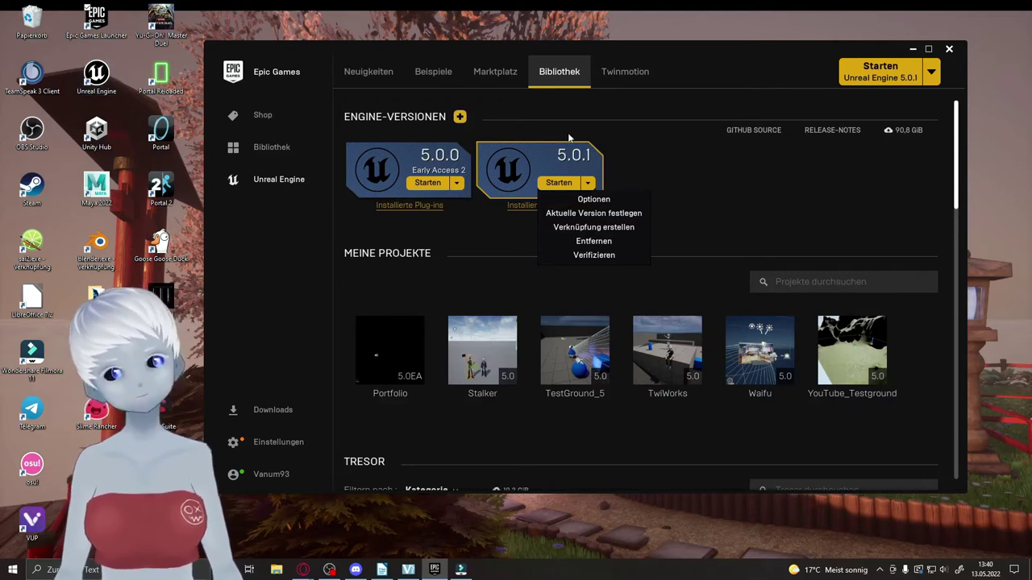
left_click(706, 173)
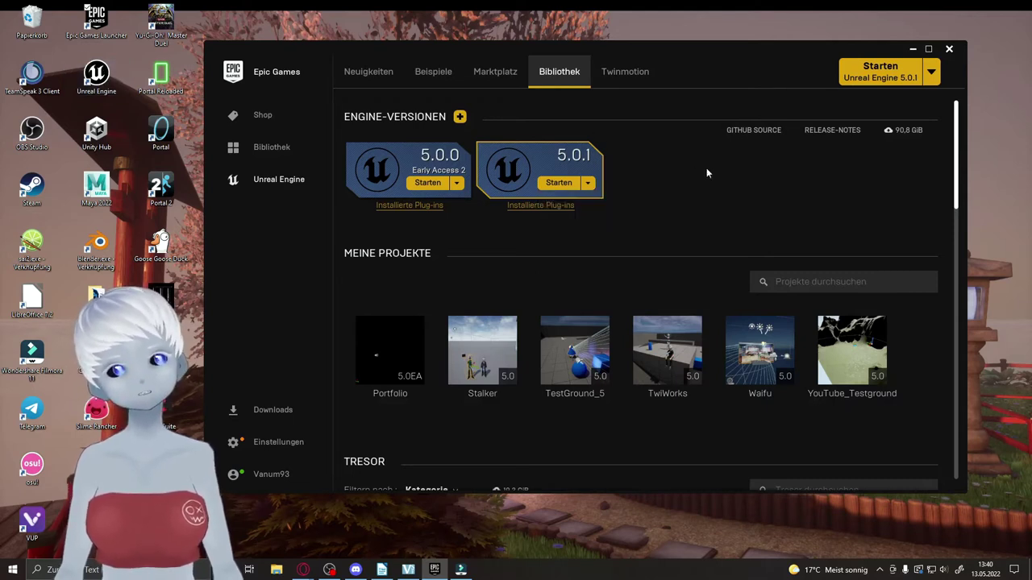
left_click(537, 208)
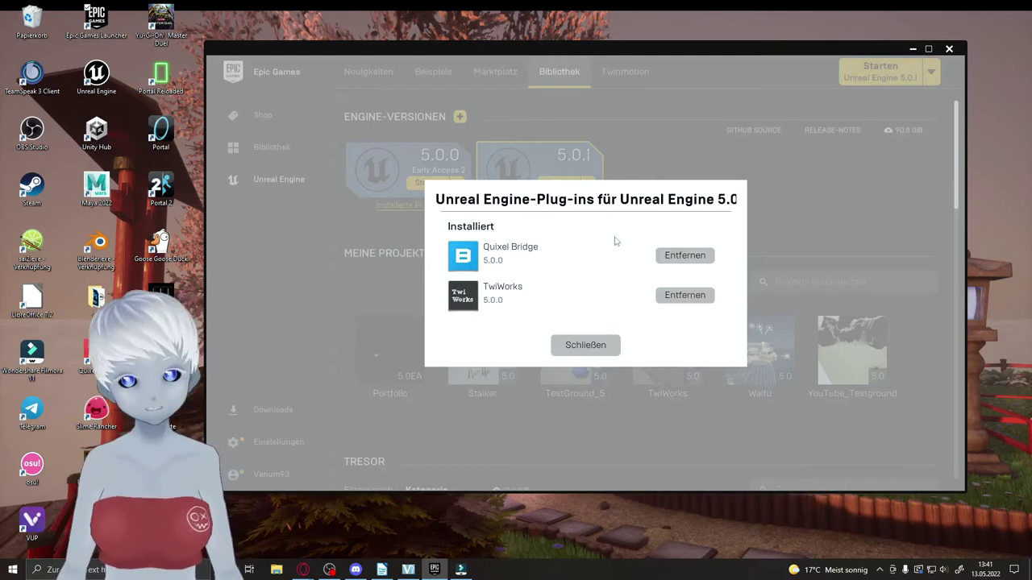
left_click(589, 354)
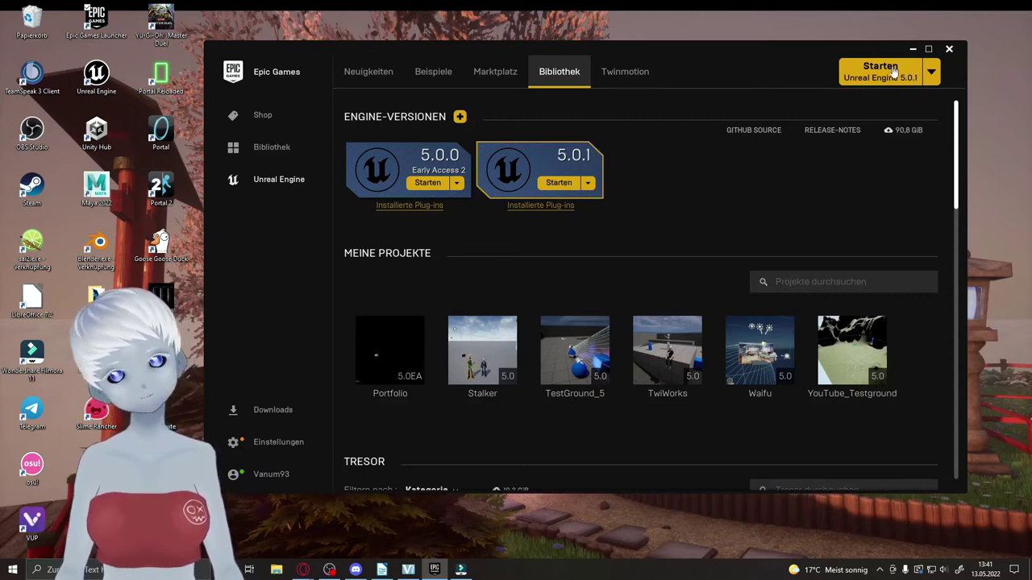
Close the Epic Games Launcher and start Unreal Engine from the desktop
left_click(948, 50)
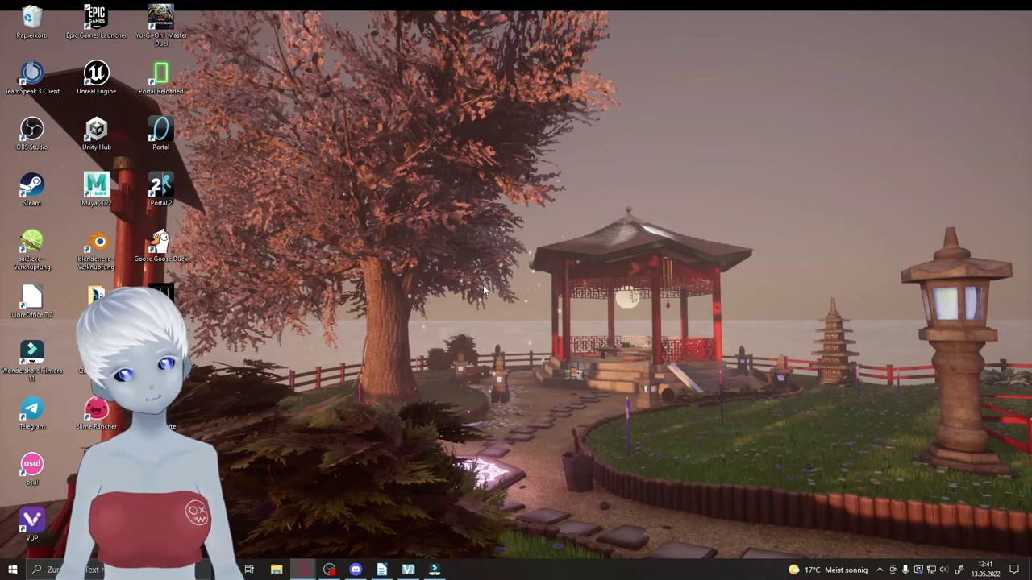
double_click(111, 84)
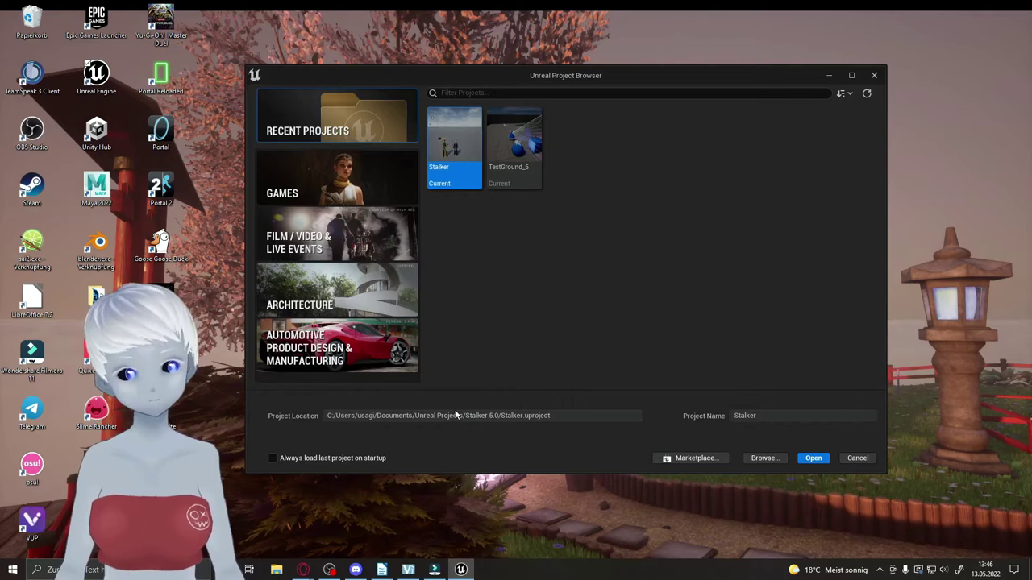
Browse for an existing project in D:/UnrealEngine/WaifuGame, select Waifu.uproject, and dismiss the dialog without opening it
left_click(764, 458)
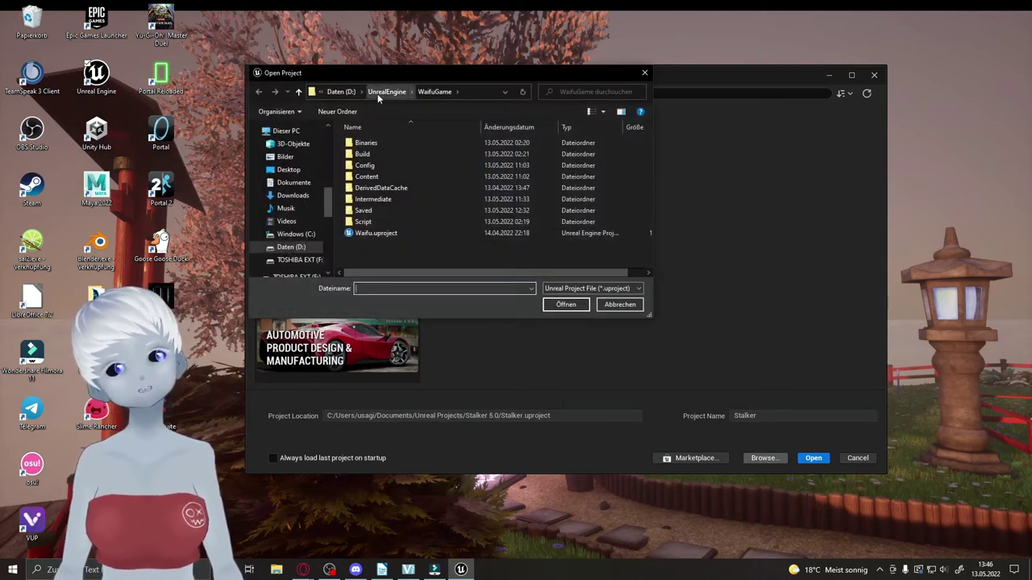
left_click(378, 94)
left_click(379, 91)
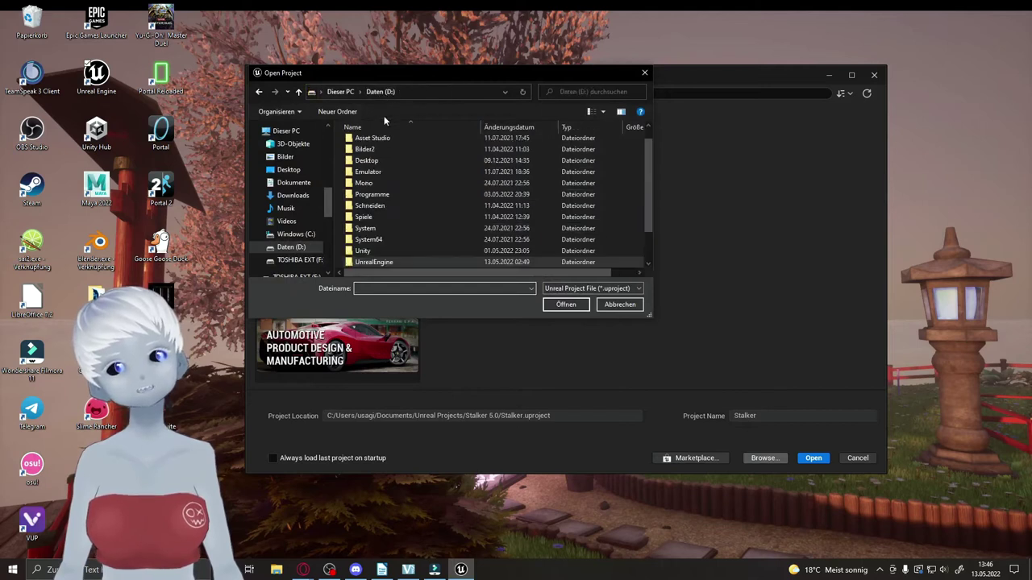
double_click(395, 260)
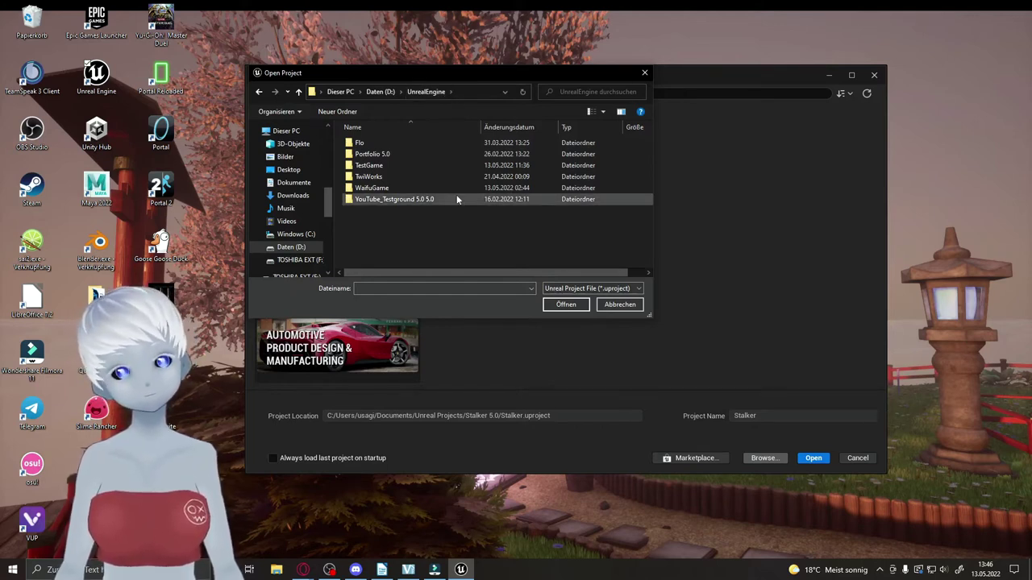
double_click(402, 187)
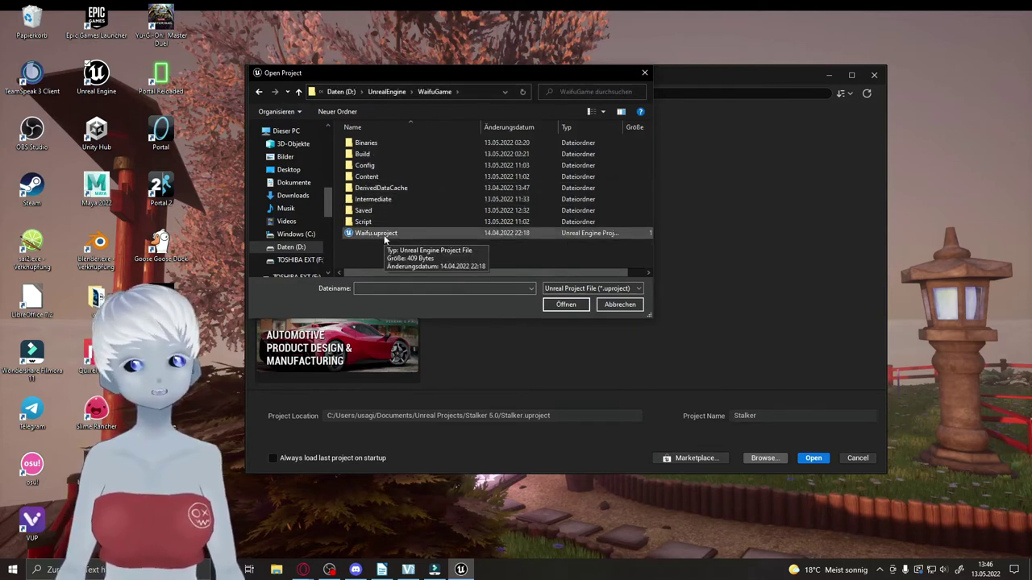
left_click(385, 237)
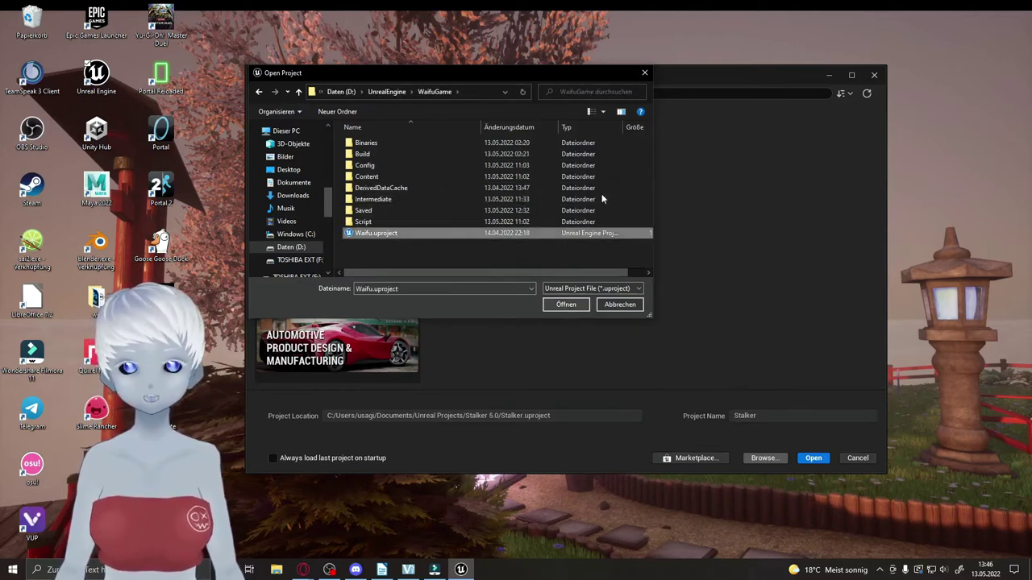
left_click(641, 74)
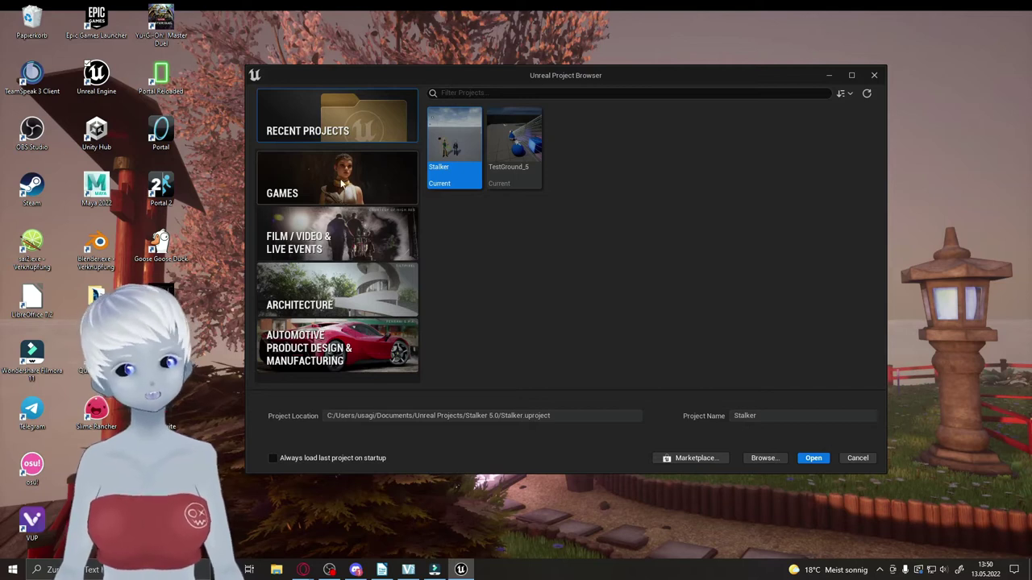
Show the Games project templates, preview First Person, and select the Third Person template
left_click(342, 184)
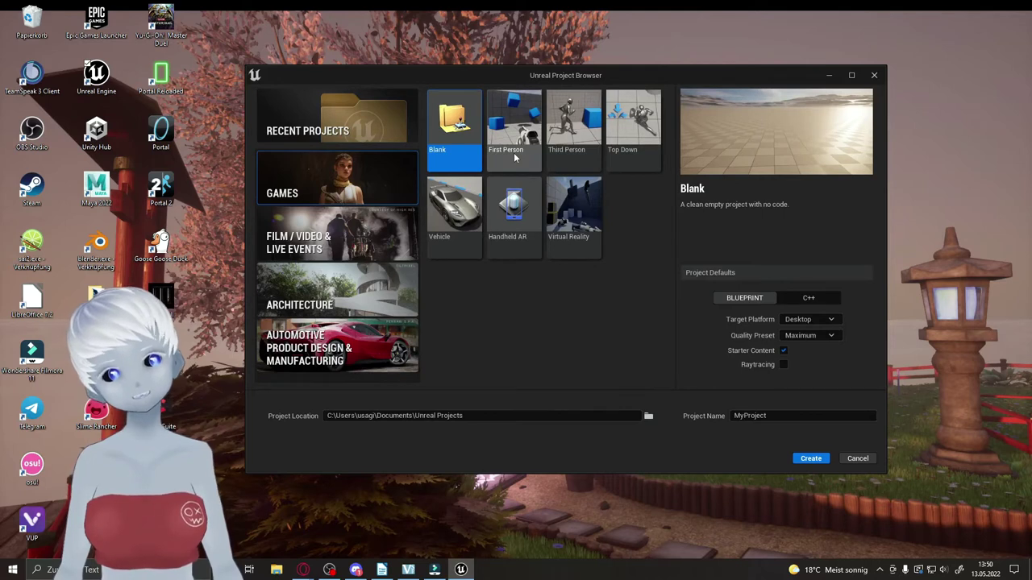
left_click(514, 157)
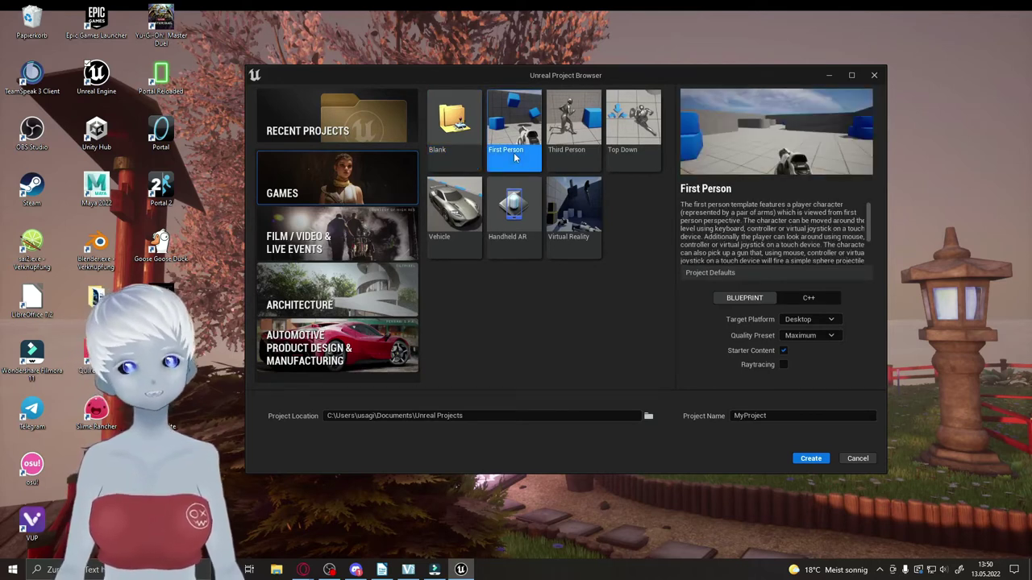
left_click(572, 137)
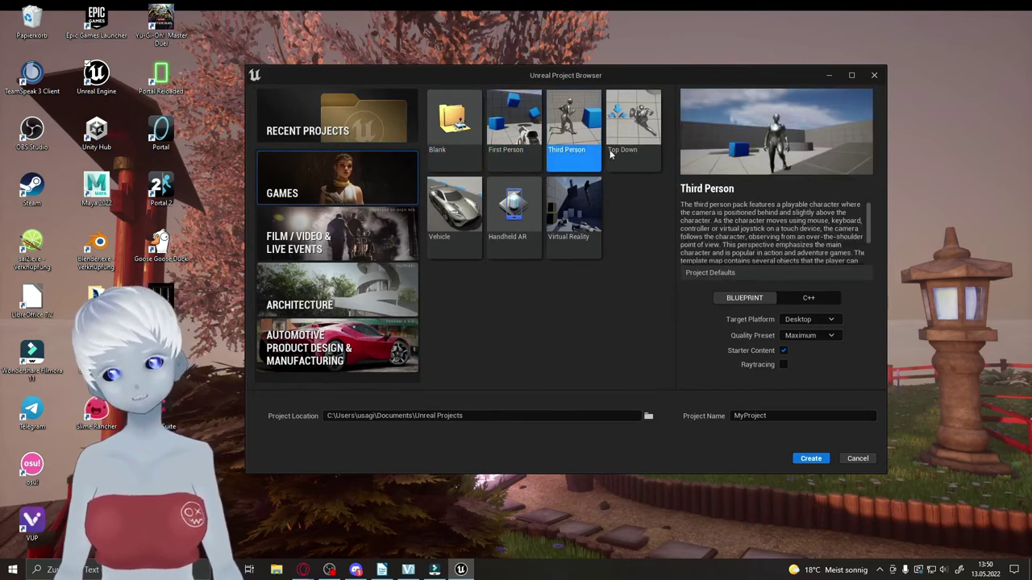
Preview the Top Down, Blank and First Person templates, returning to Third Person as the selected template
left_click(633, 137)
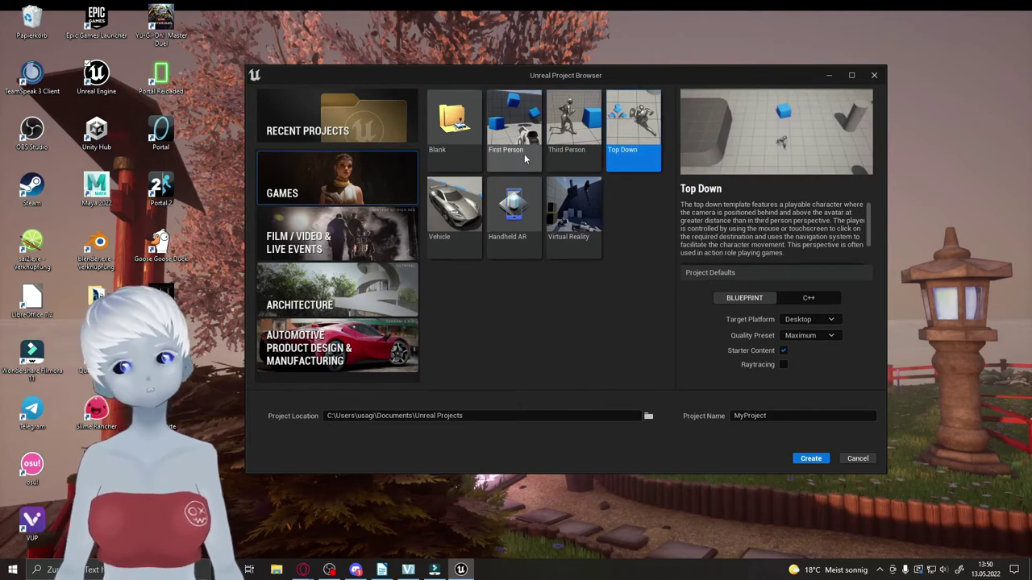
left_click(567, 134)
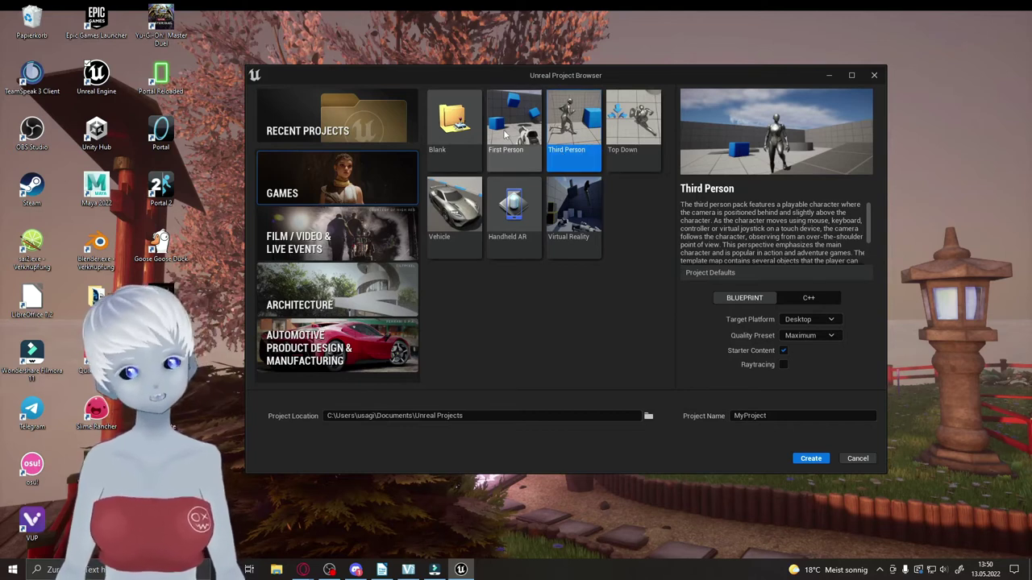
left_click(456, 137)
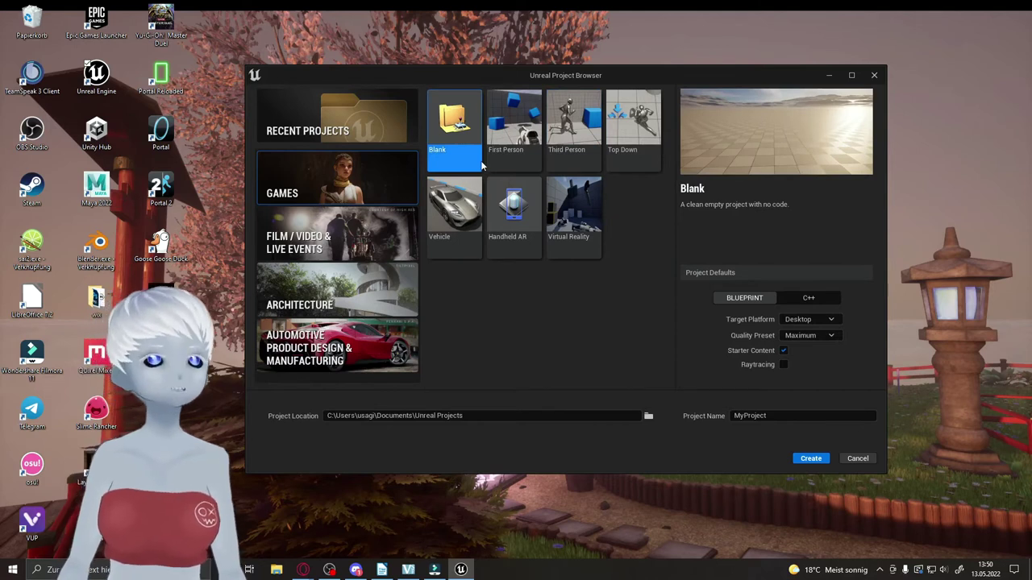
left_click(570, 146)
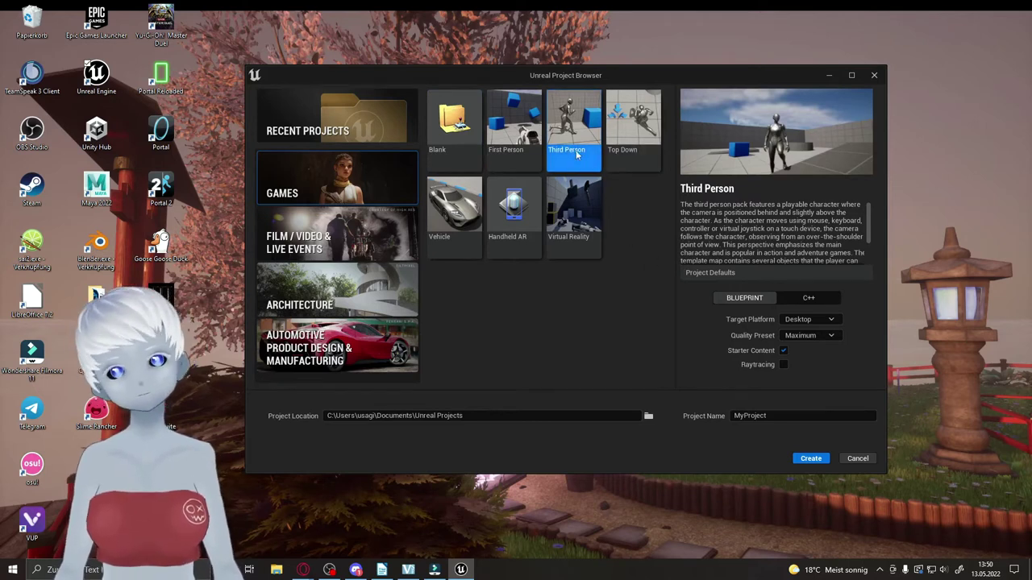
left_click(516, 133)
left_click(575, 138)
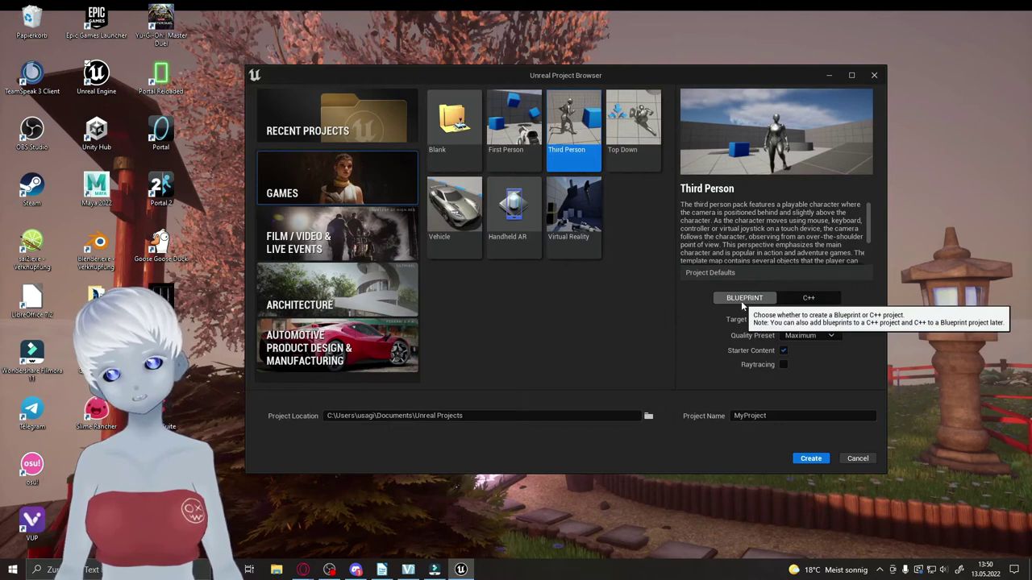
Compare the C++ and Blueprint project types, settling on Blueprint
left_click(792, 303)
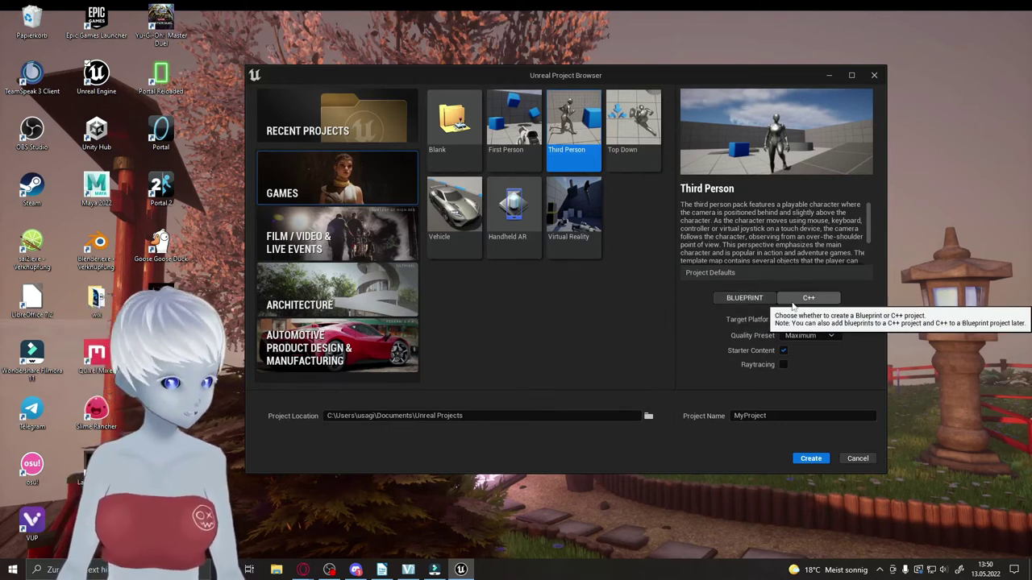
left_click(739, 300)
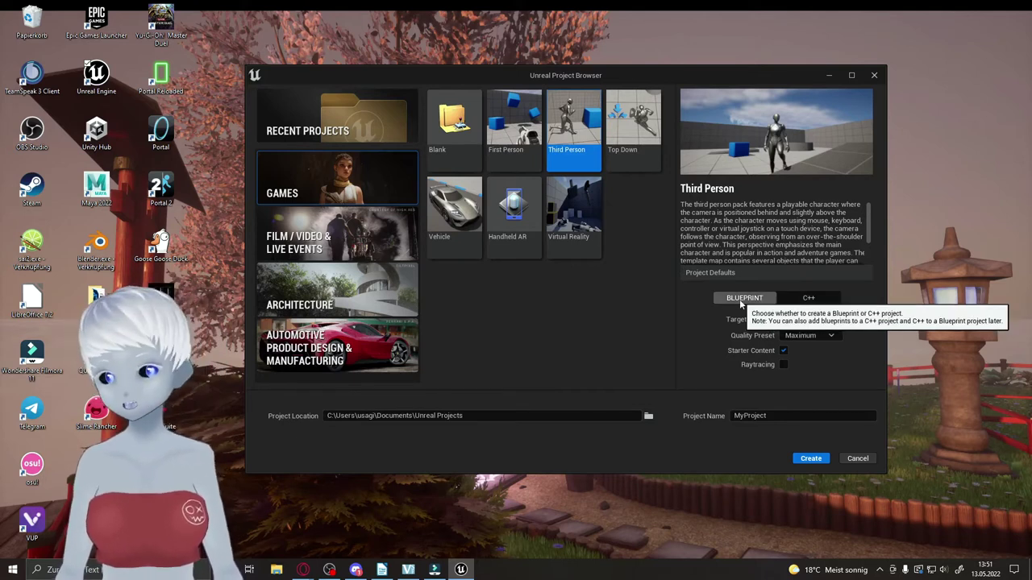
left_click(810, 299)
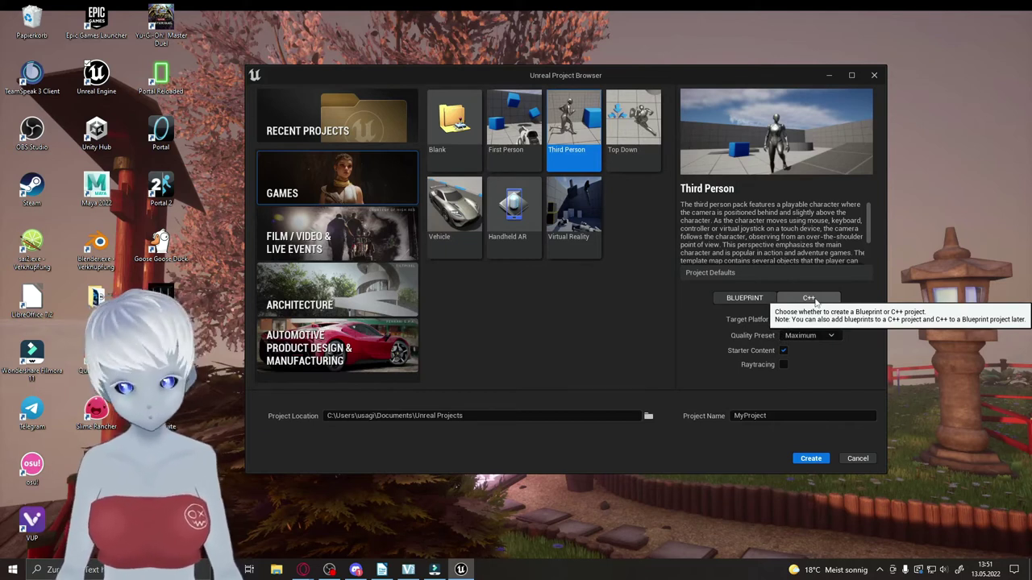
left_click(740, 298)
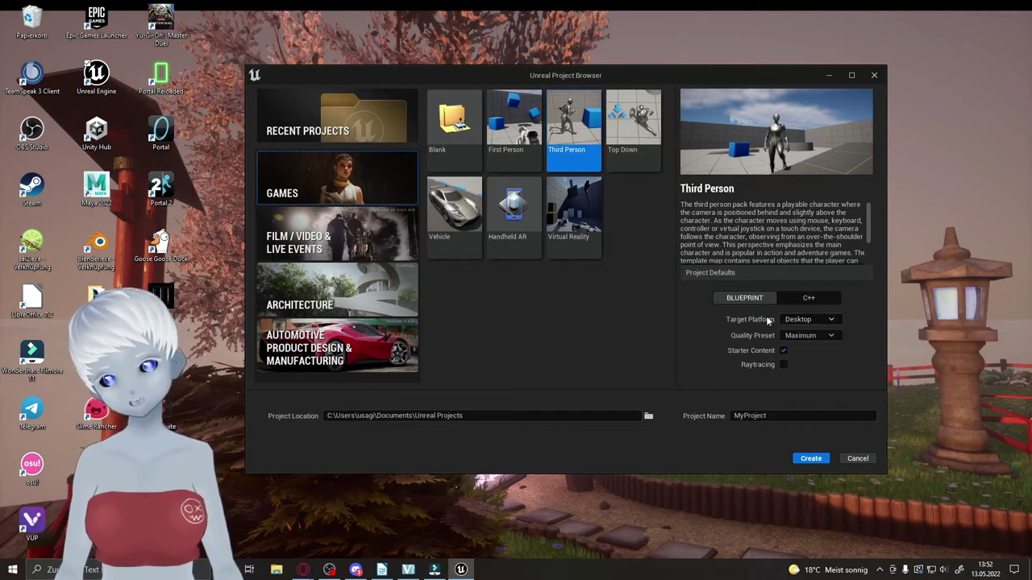
Check the Target Platform and Quality Preset choices, keeping Desktop, Maximum and Starter Content enabled
left_click(831, 320)
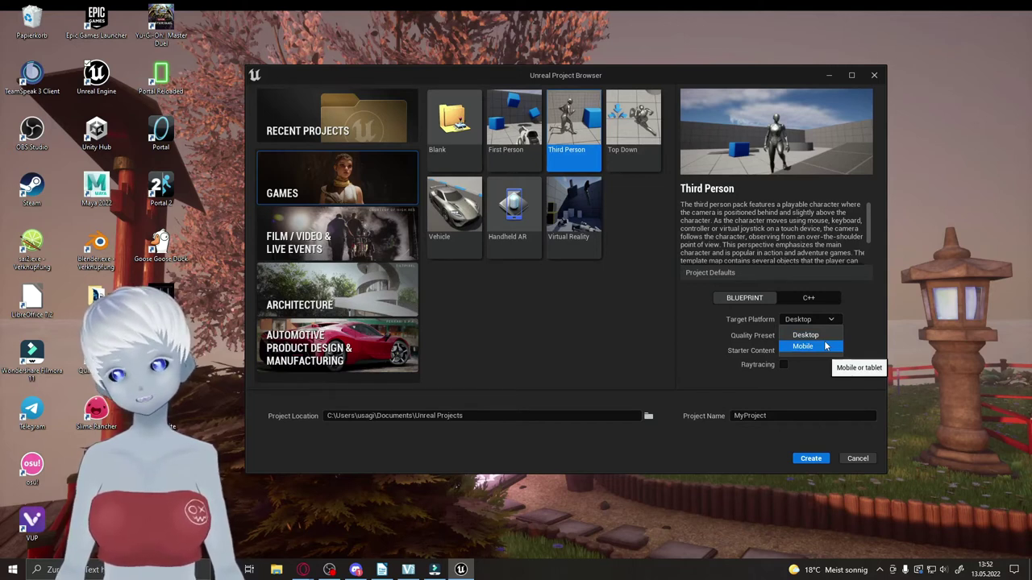
left_click(864, 322)
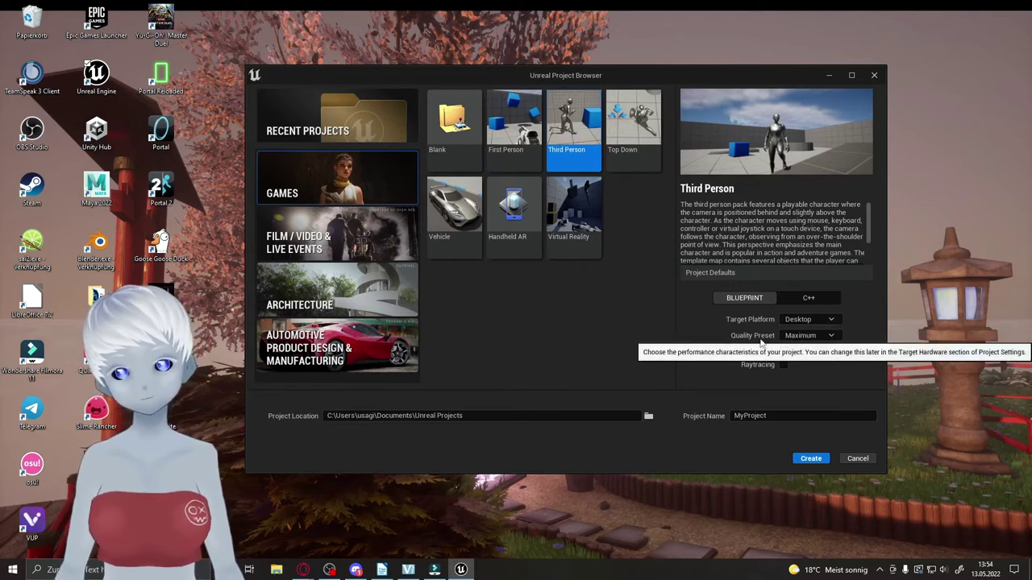
left_click(823, 335)
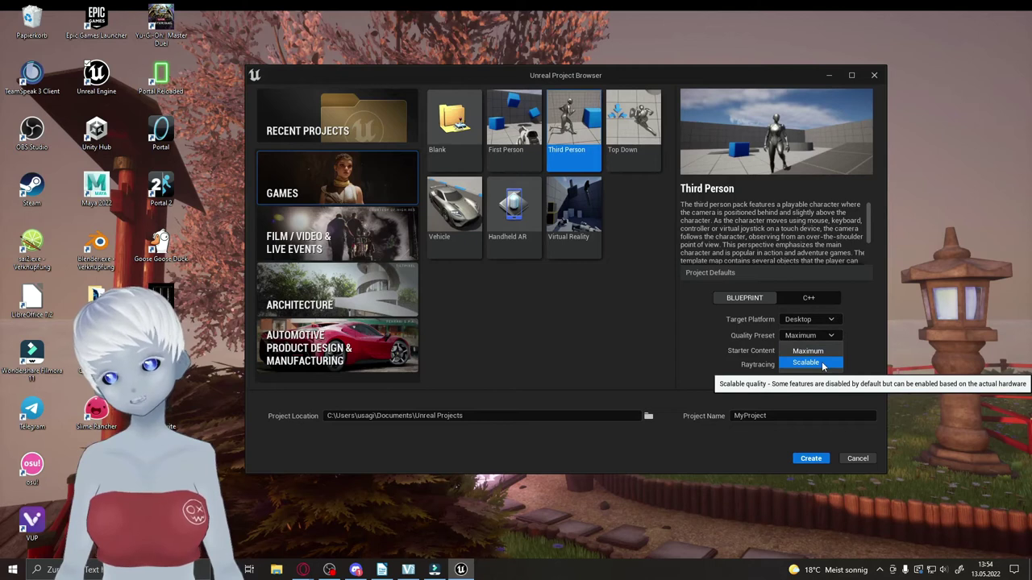
left_click(855, 352)
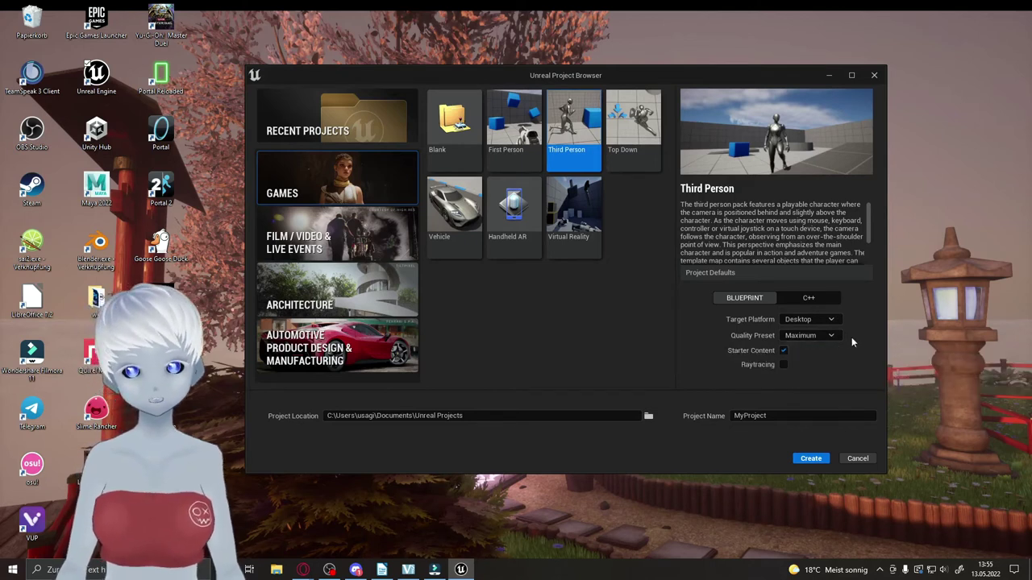
left_click(783, 351)
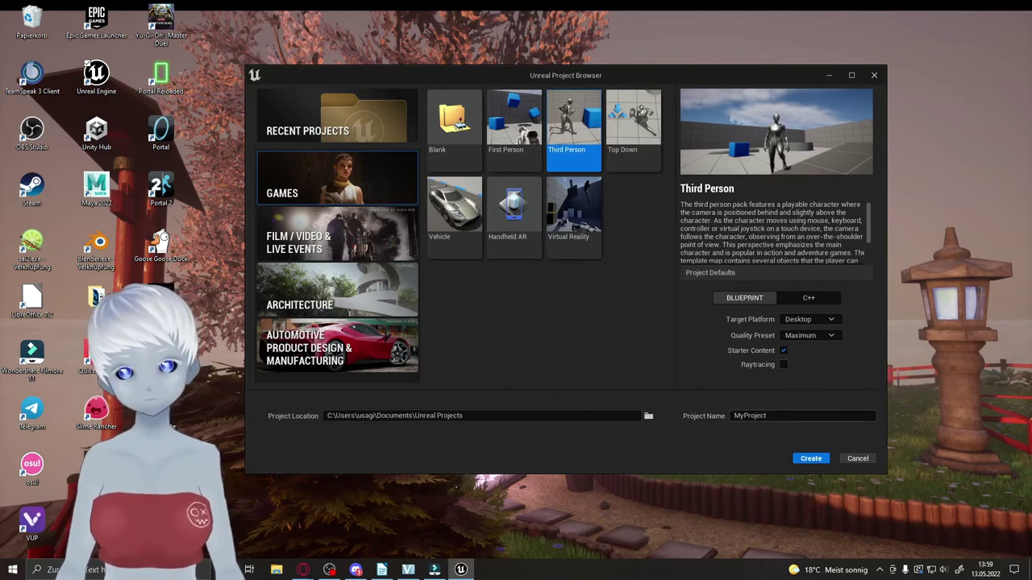
Name the project TestGroundYT and create it
left_click(749, 415)
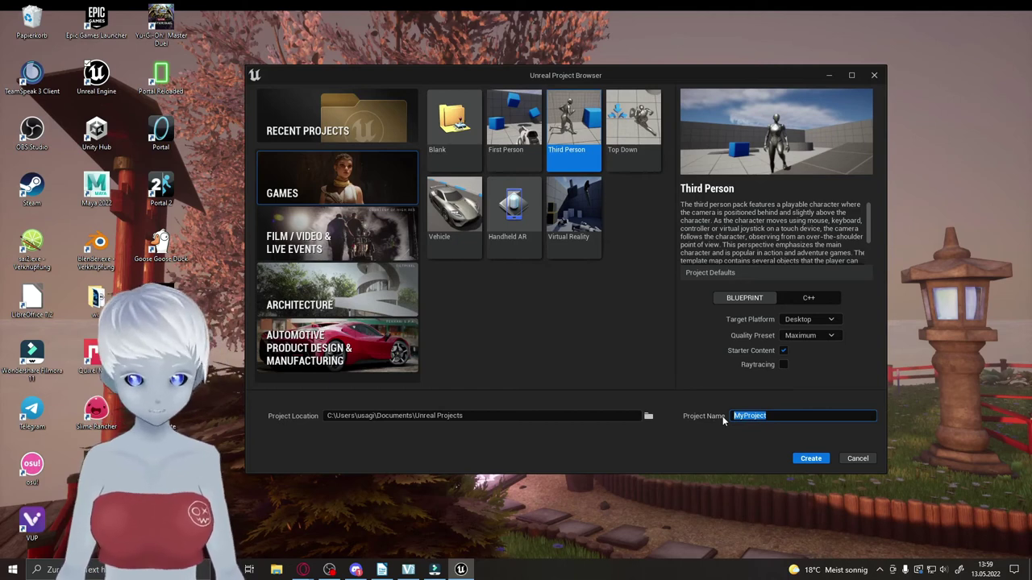
type("Test")
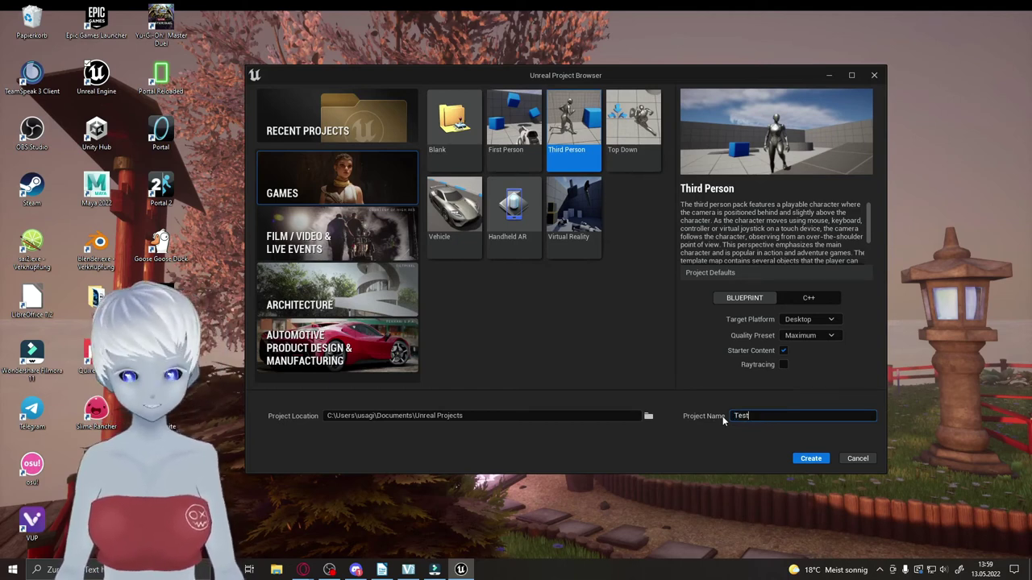
type("Grounf")
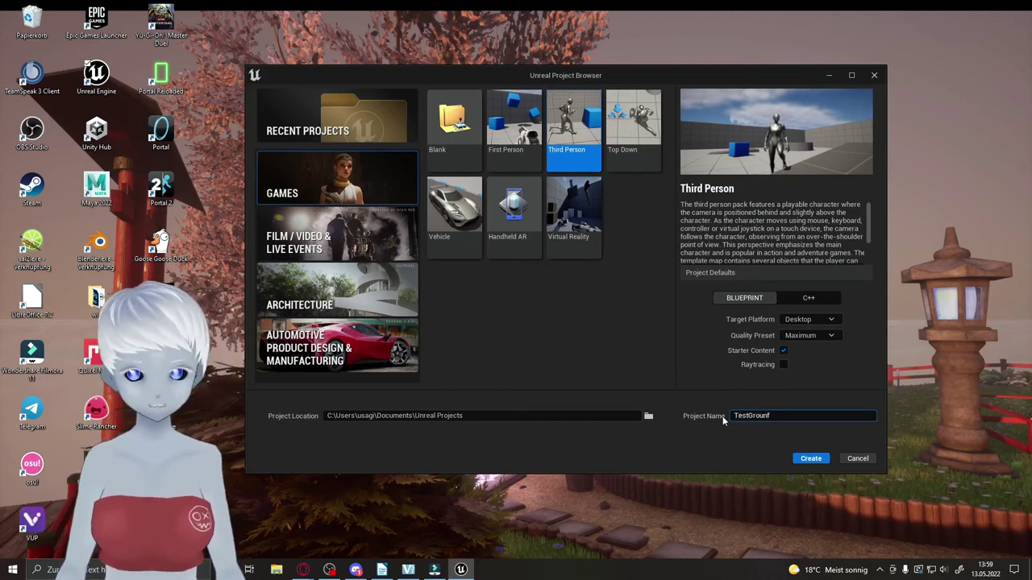
key("BackSpace")
type("YT")
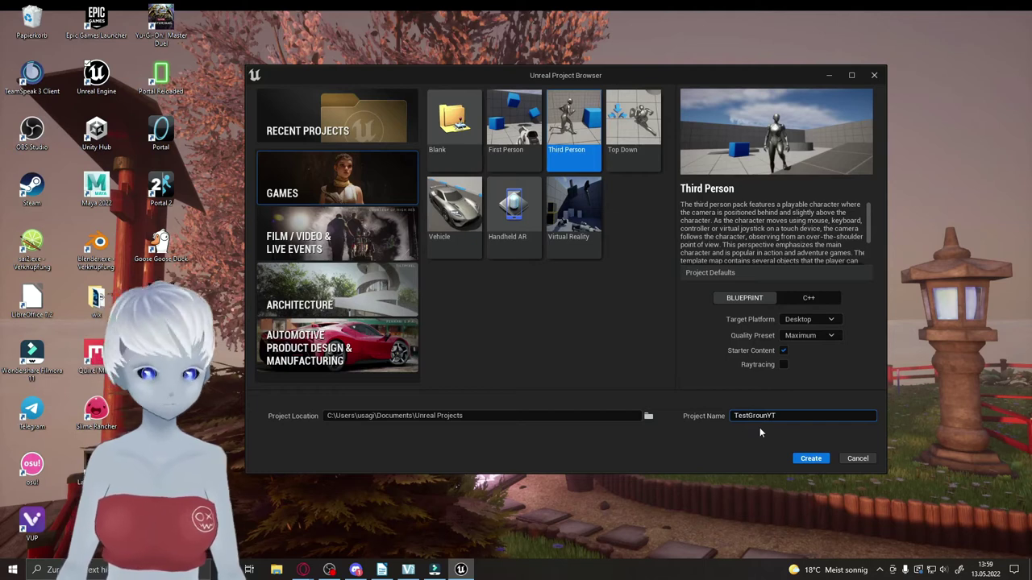
type("d")
key("End")
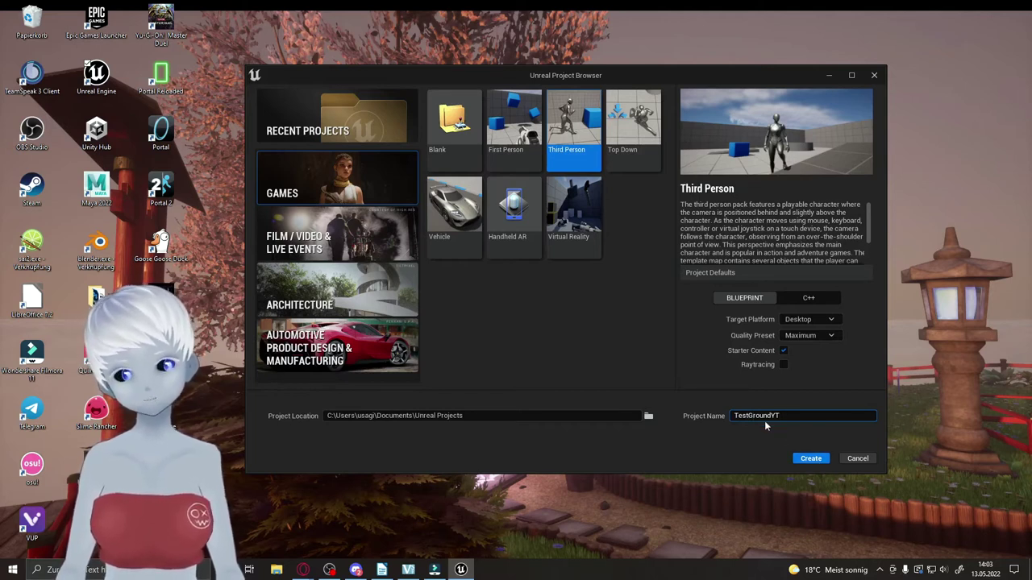
left_click(812, 459)
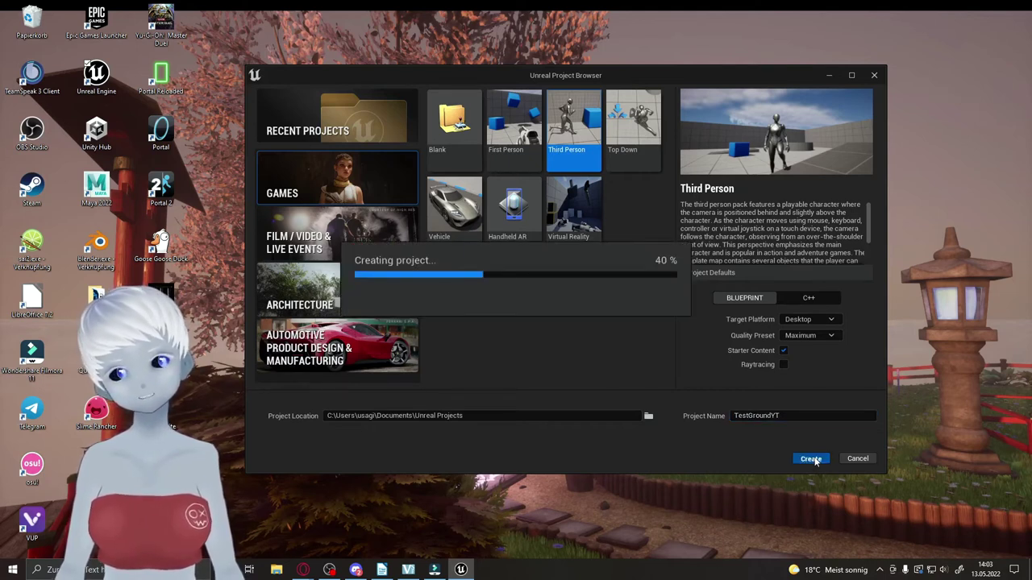
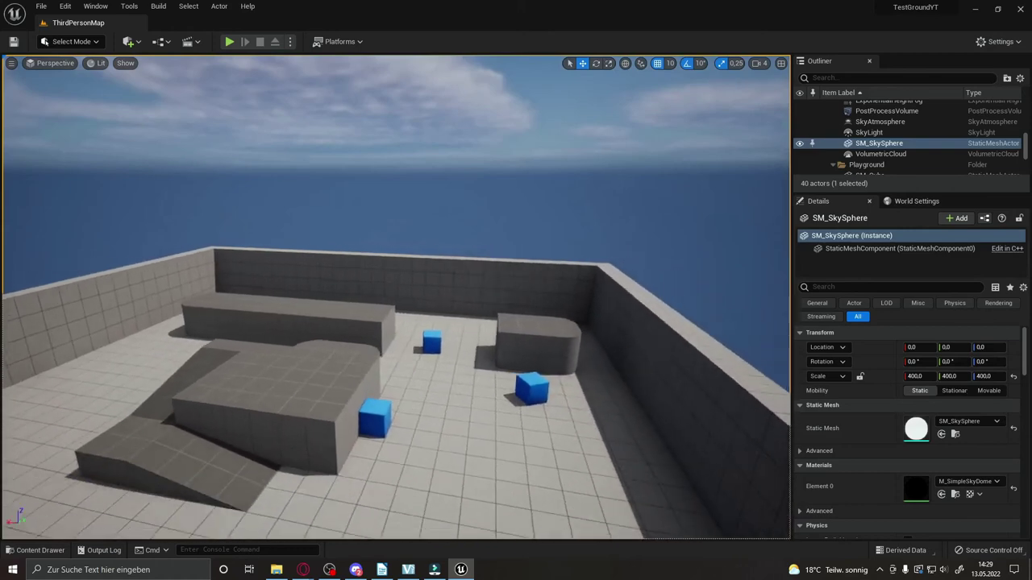
Look around the Third Person level, select the blue cube in front of the rounded block, and orbit around it
right_click_drag(395, 298, 266, 294)
right_click_drag(293, 460, 323, 484)
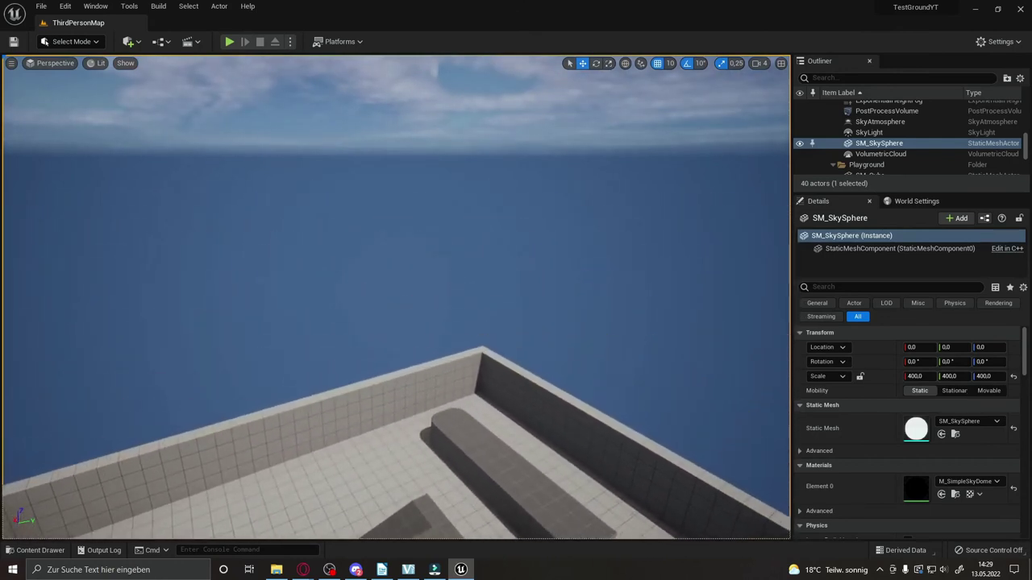
right_click_drag(323, 484, 523, 357)
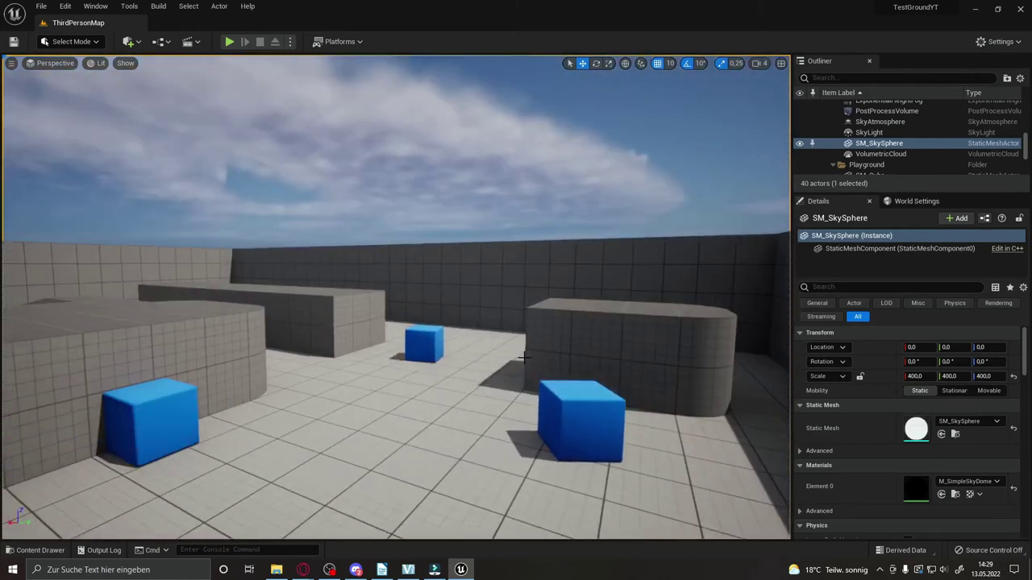
left_click(555, 413)
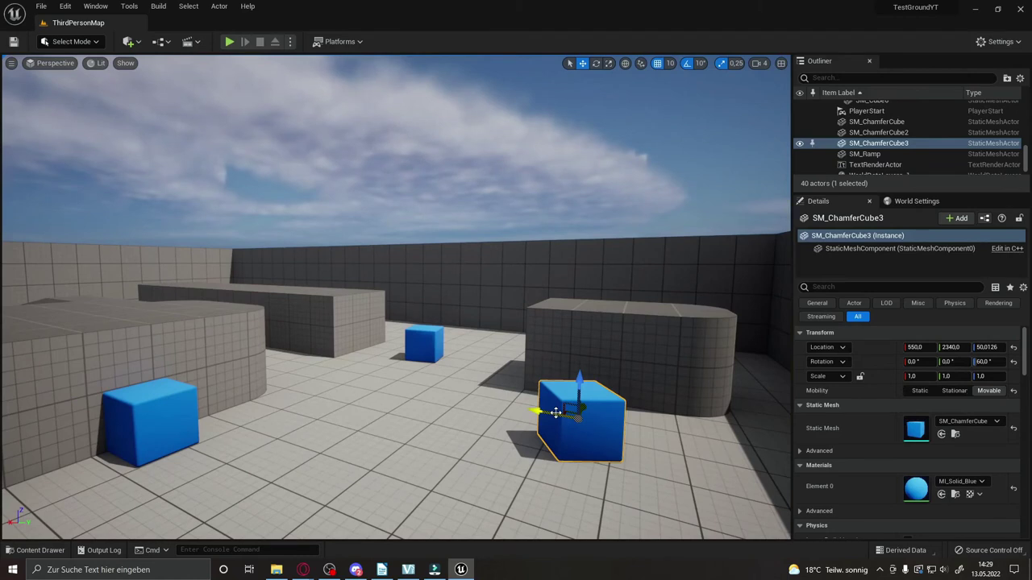
key("f")
left_click_drag(563, 424, 537, 371, "alt")
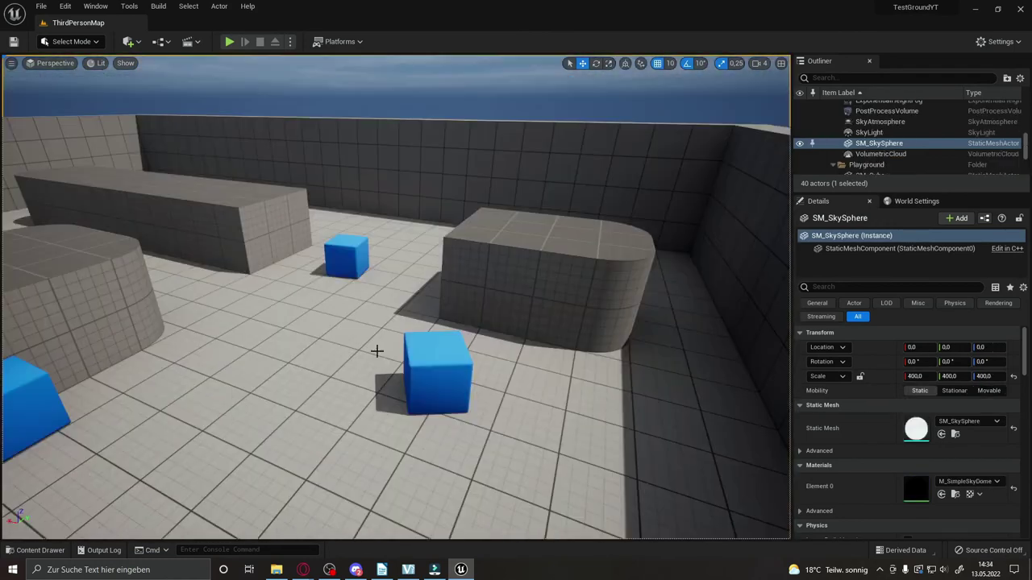
Select the blue cube SM_ChamferCube3 and move it across the floor in local space to about X 542, Y 2322
left_click(423, 360)
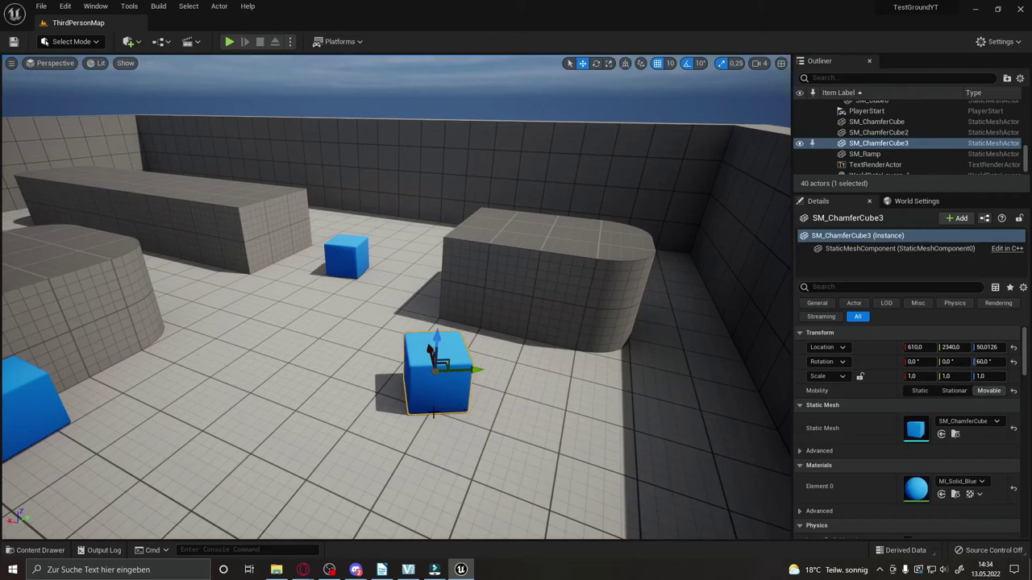
key("q")
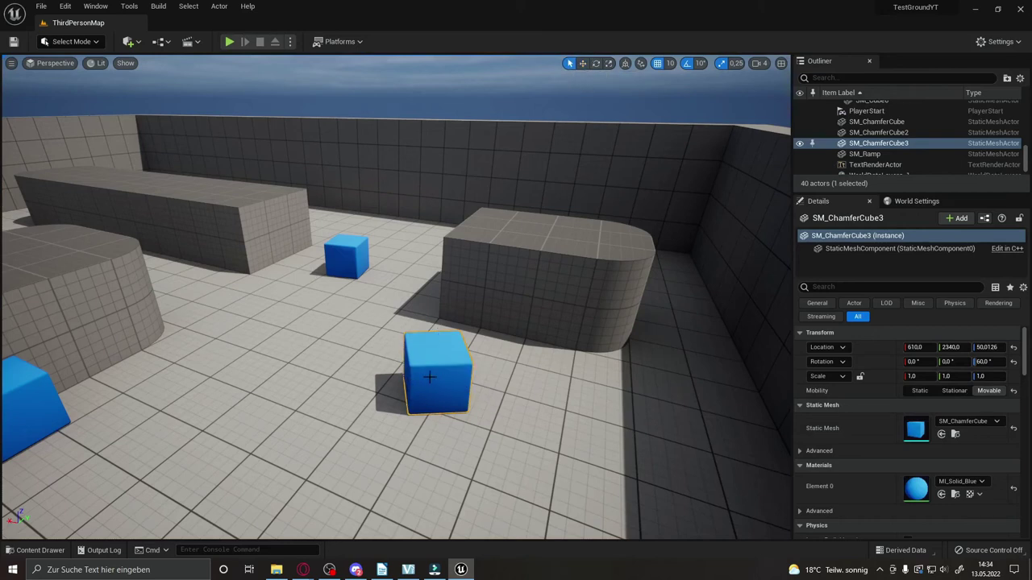
key("w")
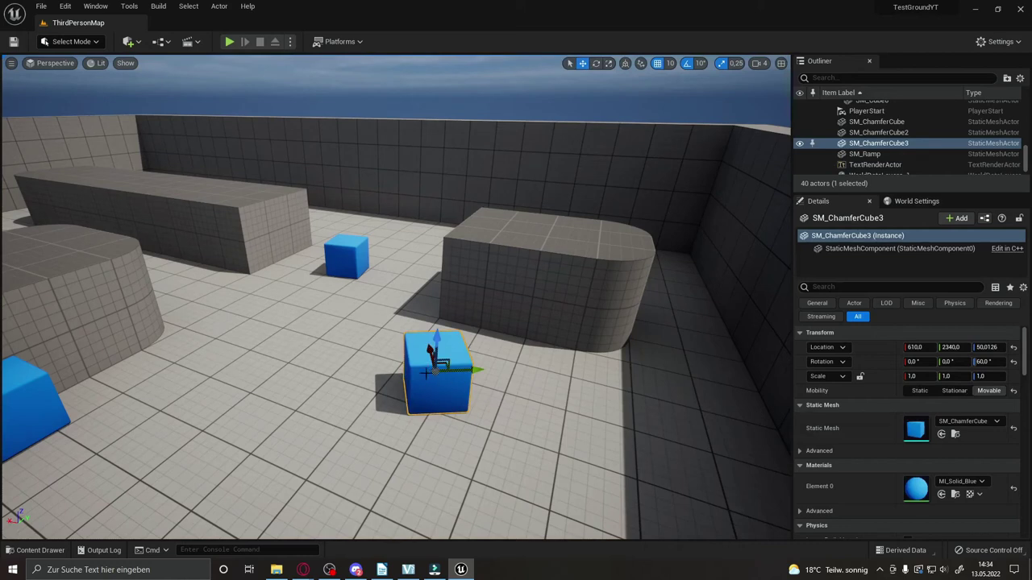
left_click_drag(438, 361, 474, 374)
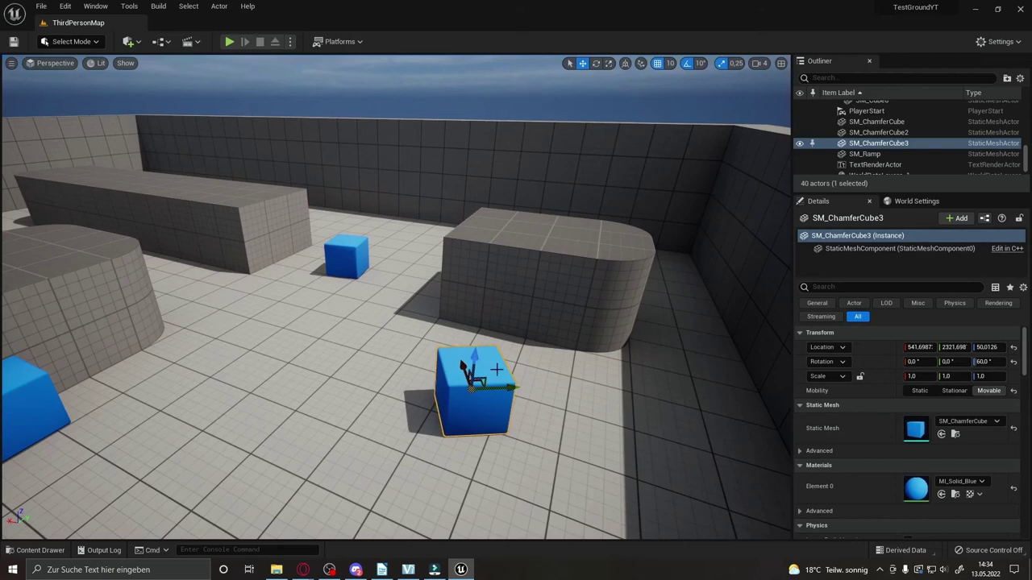
Move the blue cube along the world X axis to about 612, and along its local Y axis to about X 551, Y 2357
left_click(625, 64)
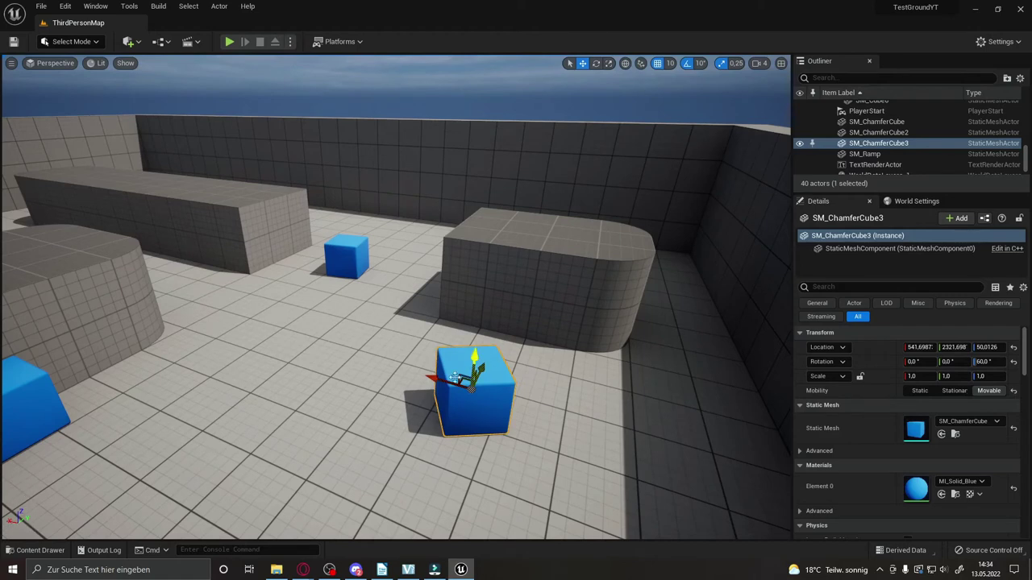
left_click_drag(437, 377, 395, 364)
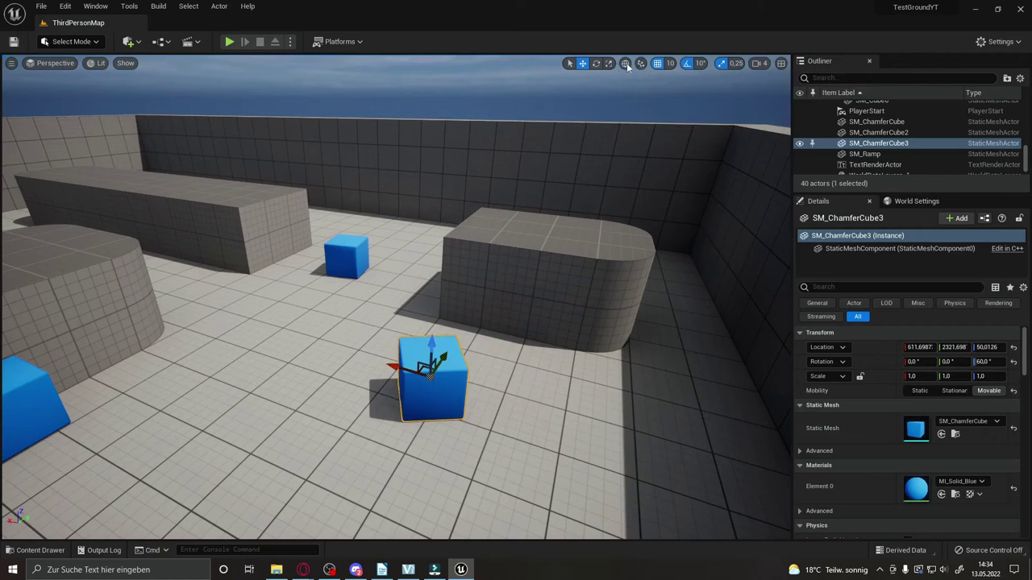
left_click_drag(465, 377, 510, 369)
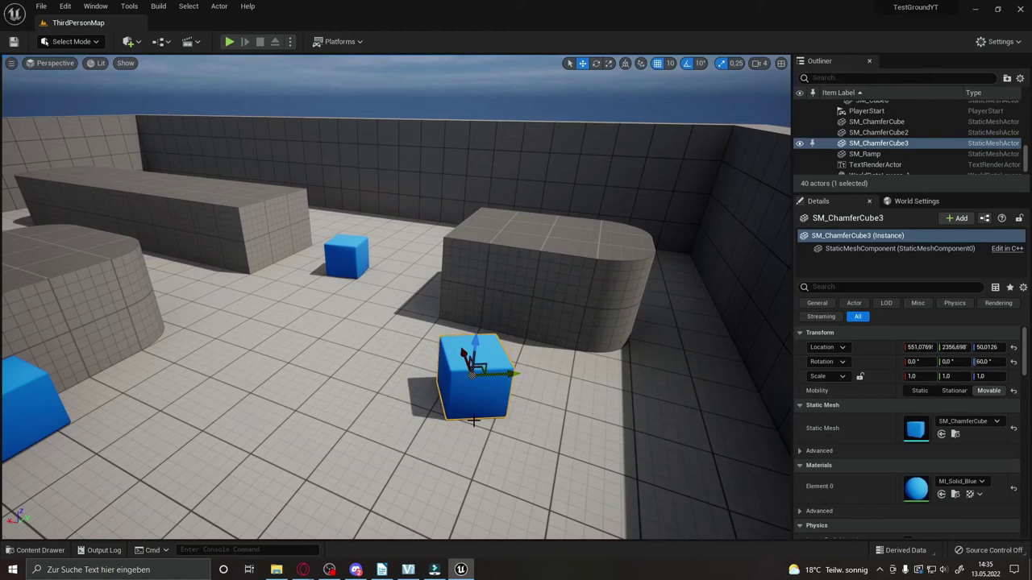
Rotate the blue cube about its local axes to a rotation of 0°, 10°, 30°
key("e")
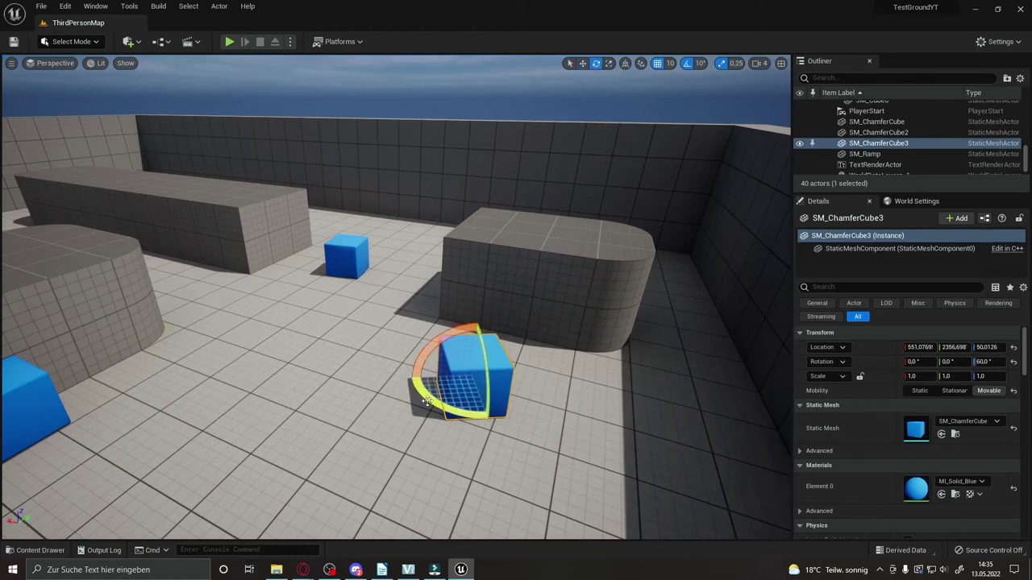
left_click_drag(472, 418, 521, 401)
left_click_drag(493, 343, 516, 212)
Rotate the blue cube in world space and again in local space, reaching a rotation of 0°, -60°, 100°
left_click(625, 63)
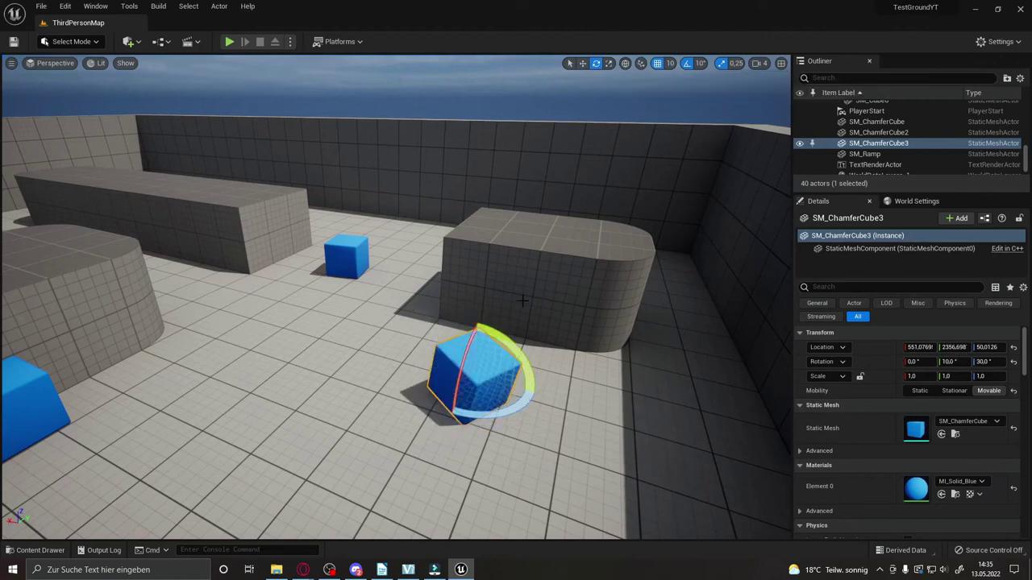
left_click_drag(499, 414, 419, 419)
left_click(623, 63)
mouse_move(442, 377)
left_mouse_down()
mouse_move(453, 393)
mouse_move(460, 376)
left_mouse_up()
Scale the blue cube SM_ChamferCube3 along its local axes to 2.0, 6.25, 2.5
key("r")
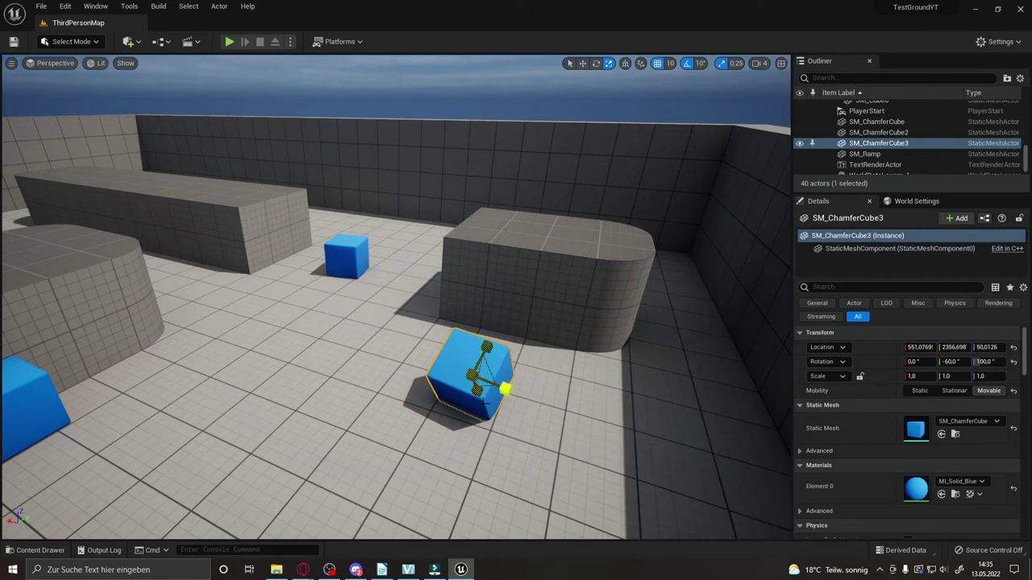
key("ctrl+z")
left_click_drag(505, 389, 541, 413)
left_click_drag(486, 347, 486, 365)
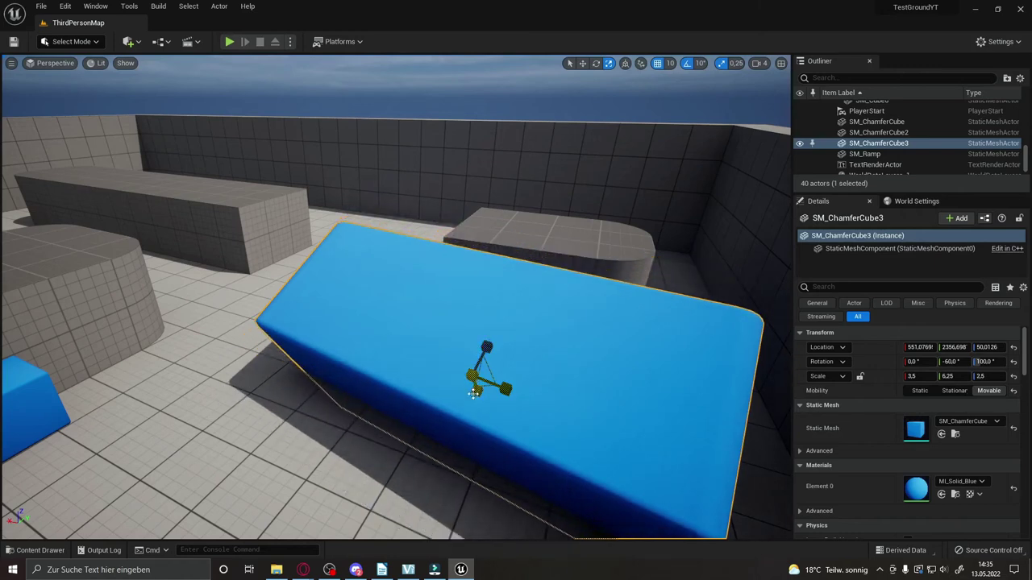
left_click_drag(476, 390, 483, 382)
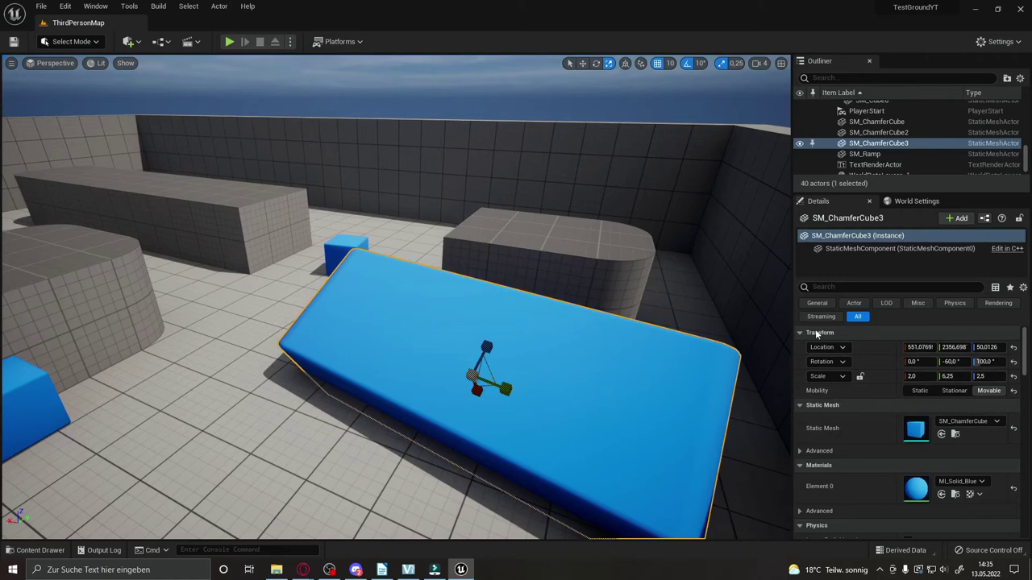
Adjust the blue block's location to 525, 2350, 104 and its Y scale to 5.065, and deselect it
left_click_drag(967, 347, 921, 374)
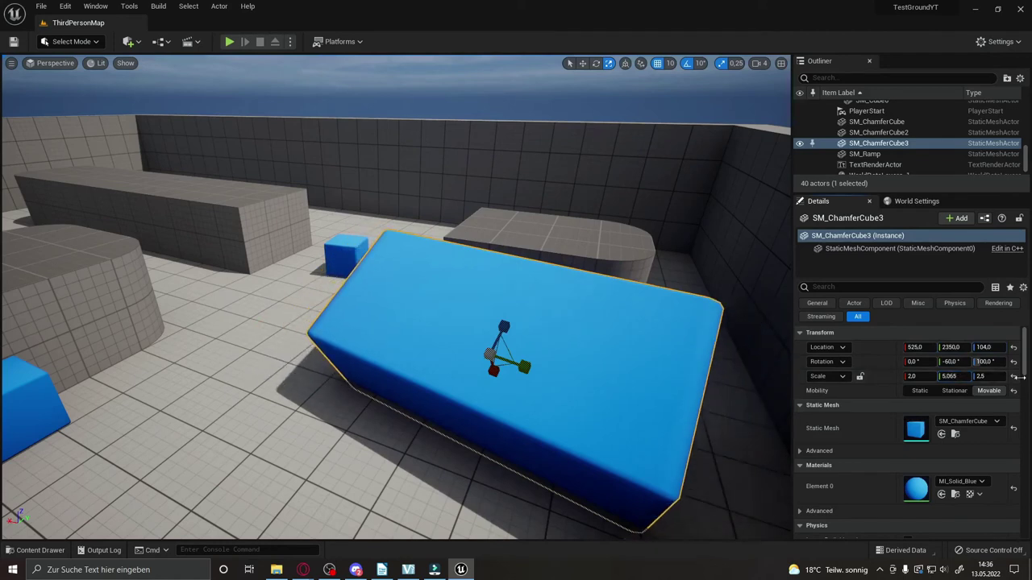
right_click_drag(598, 370, 442, 267)
key("Escape")
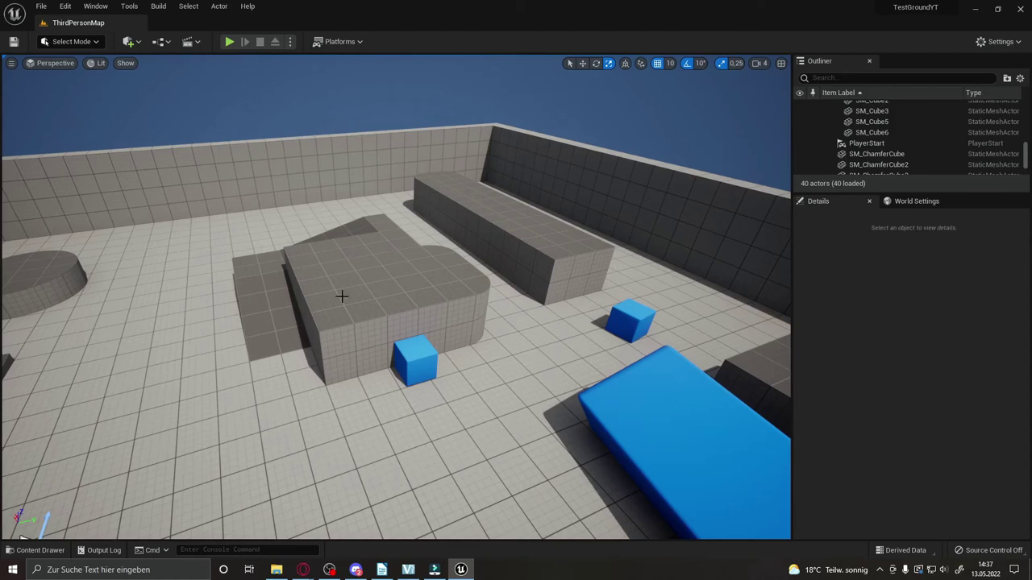
Open Place Actors and place three basic Cube shapes in a row on the floor beside the grey platform
left_click(139, 45)
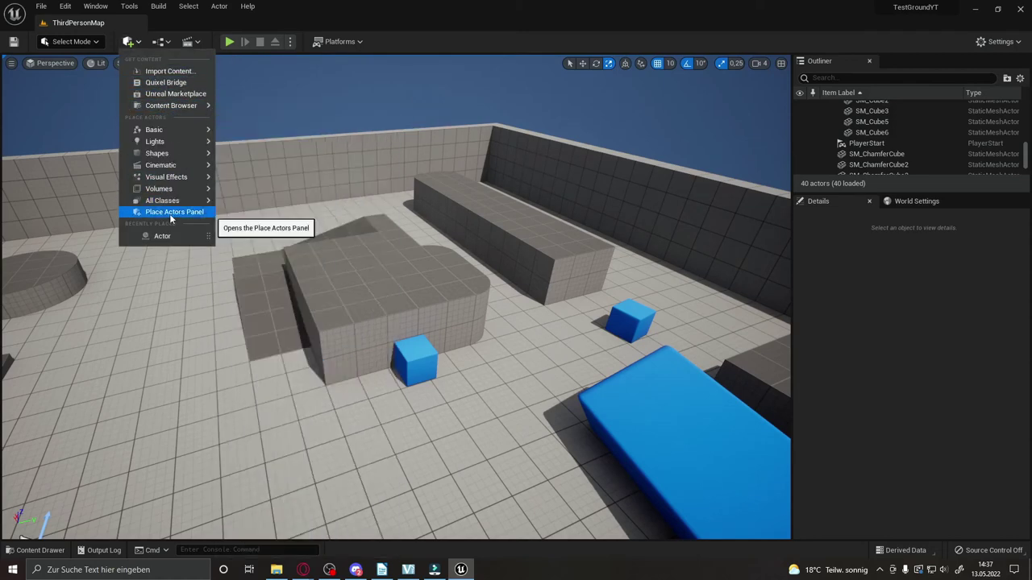
left_click(170, 213)
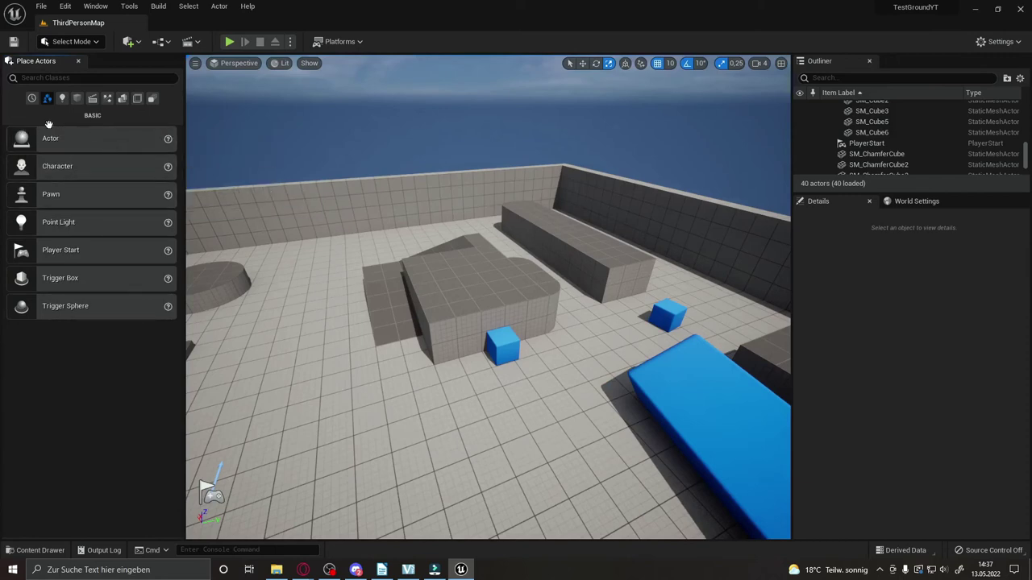
left_click(77, 98)
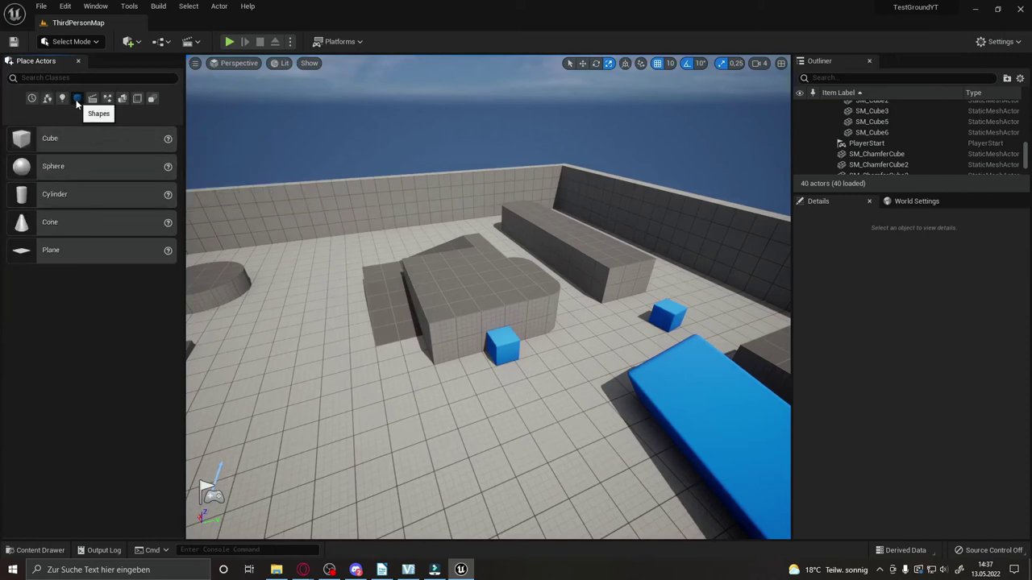
left_click_drag(49, 148, 287, 382)
left_click_drag(69, 145, 297, 257)
left_click_drag(50, 142, 288, 307)
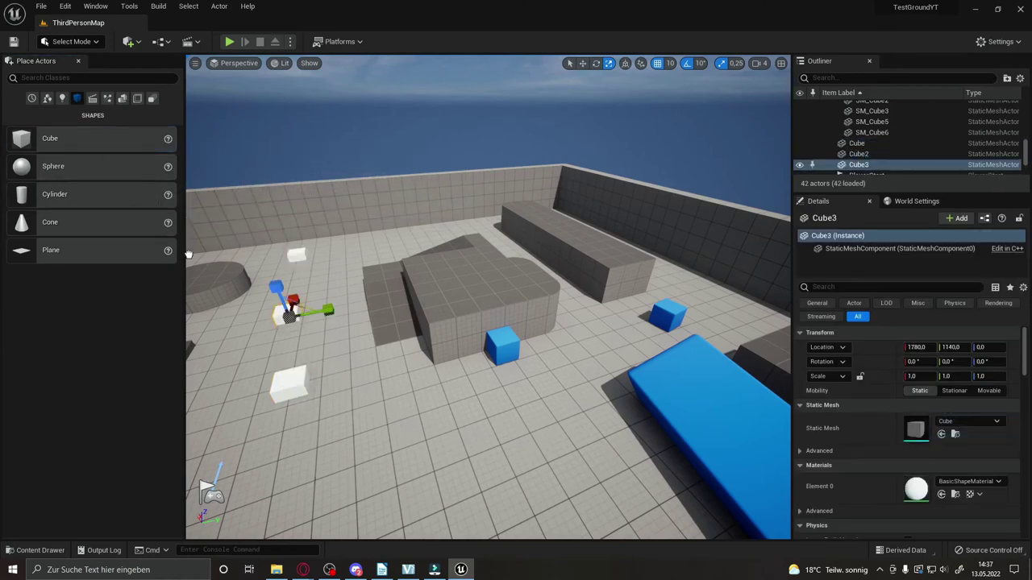
Place a fourth Cube on the floor in front of the small blue cube, and a Sphere and a Cylinder on the platform
left_click_drag(73, 143, 476, 411)
left_click_drag(77, 170, 479, 272)
left_click_drag(127, 200, 428, 281)
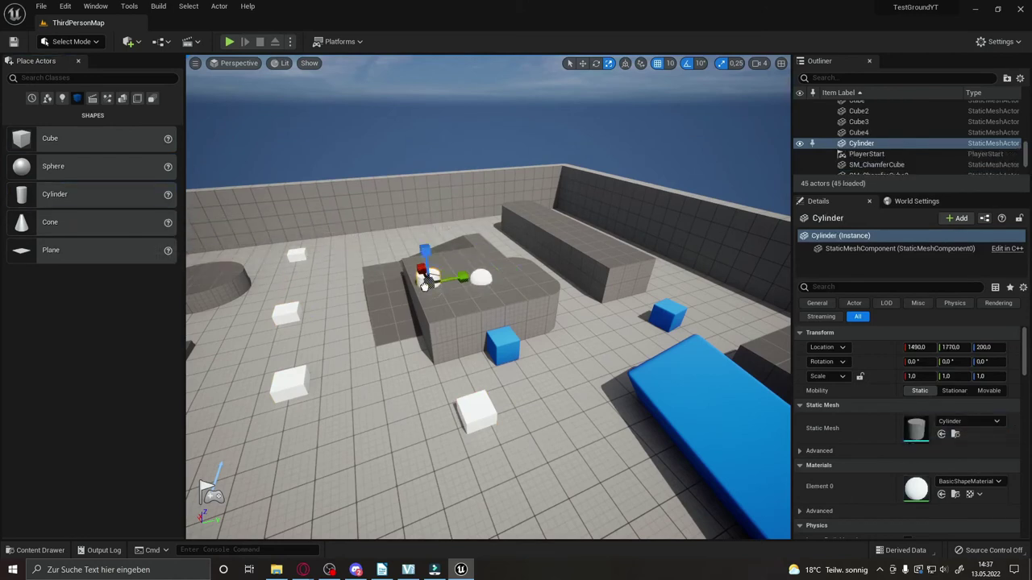
Place a Point Light on the floor between the white cubes and the platform, and compare its details with those of a placed cube
left_click(62, 98)
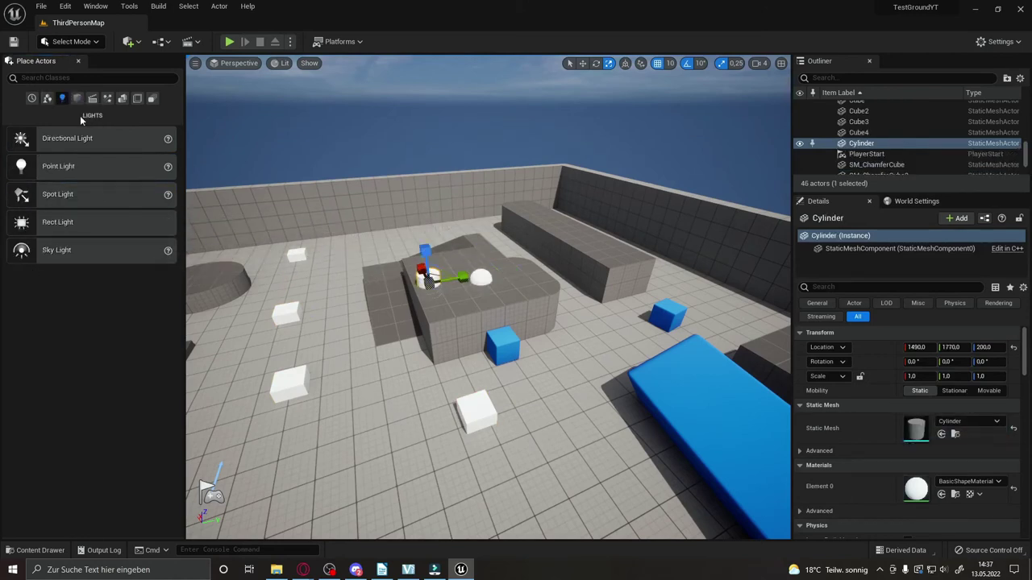
left_click_drag(62, 168, 336, 298)
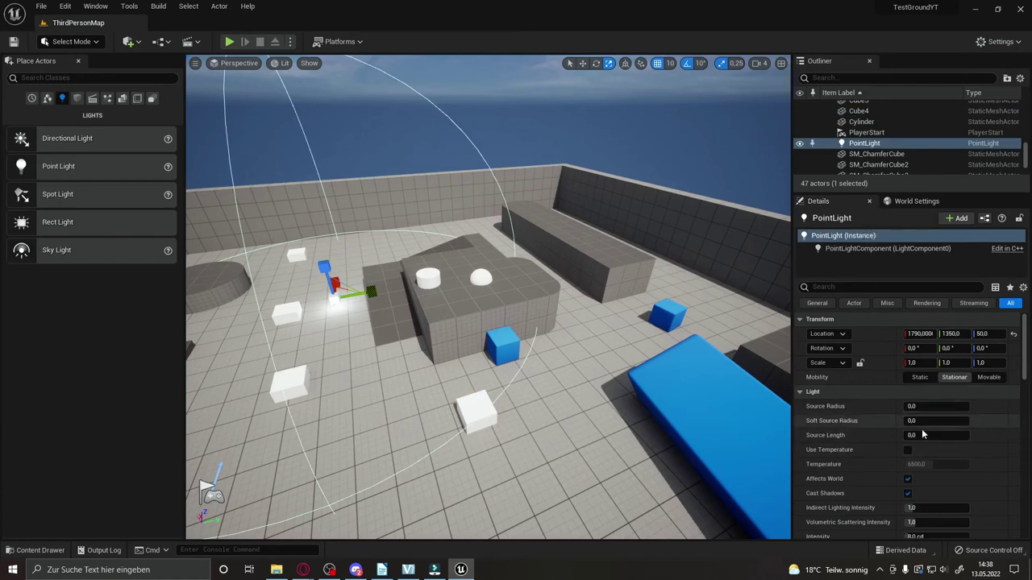
left_click(497, 415)
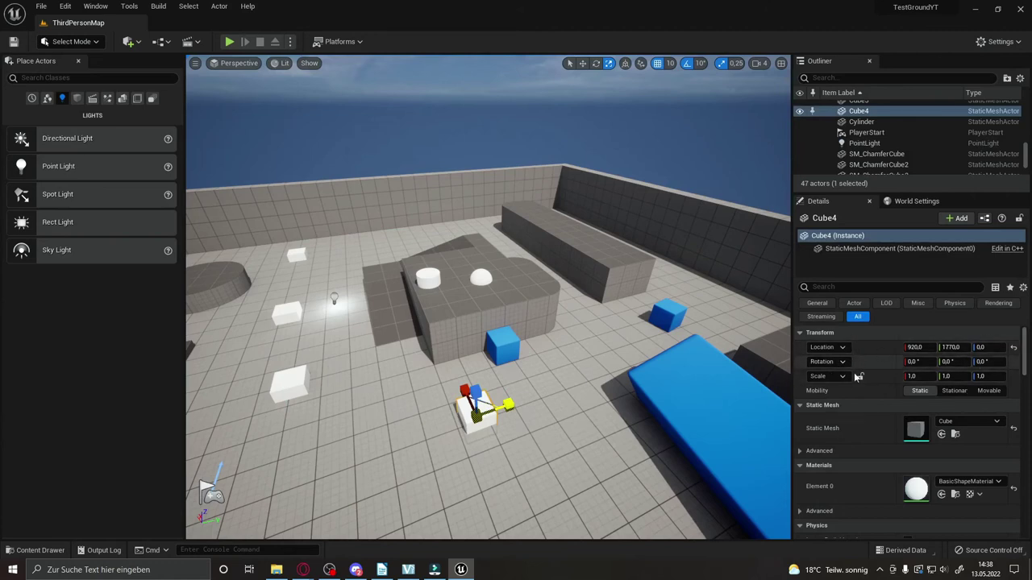
left_click(333, 299)
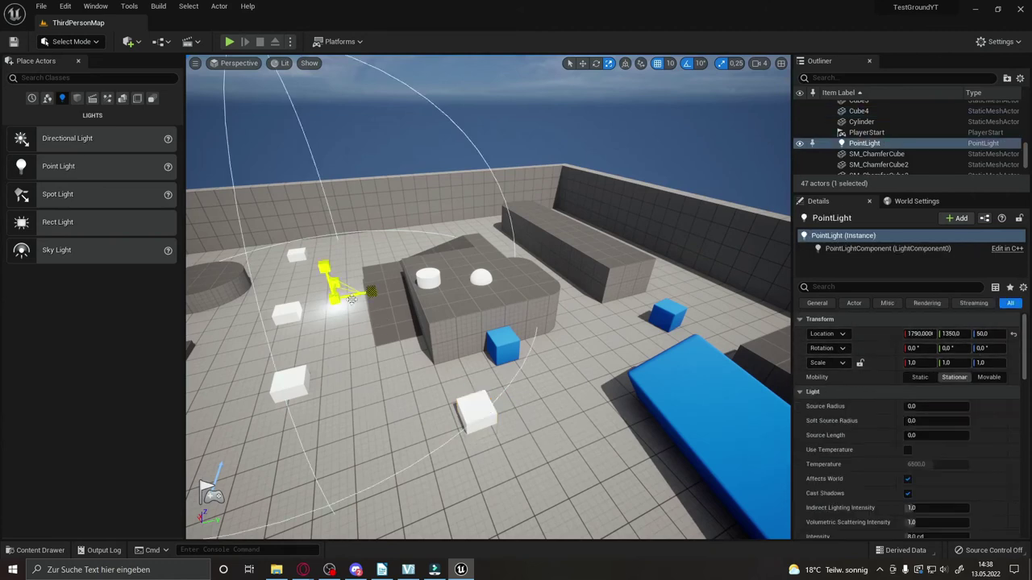
scroll(894, 445, "down", 1)
scroll(894, 446, "down", 1)
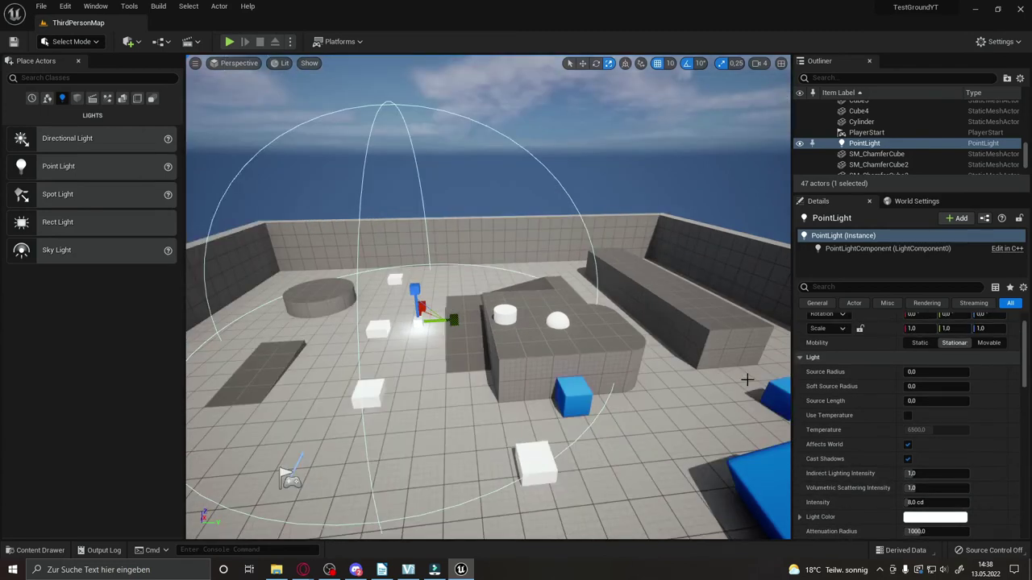
Close Place Actors and open the Content Browser as a separate window over the viewport
mouse_move(826, 376)
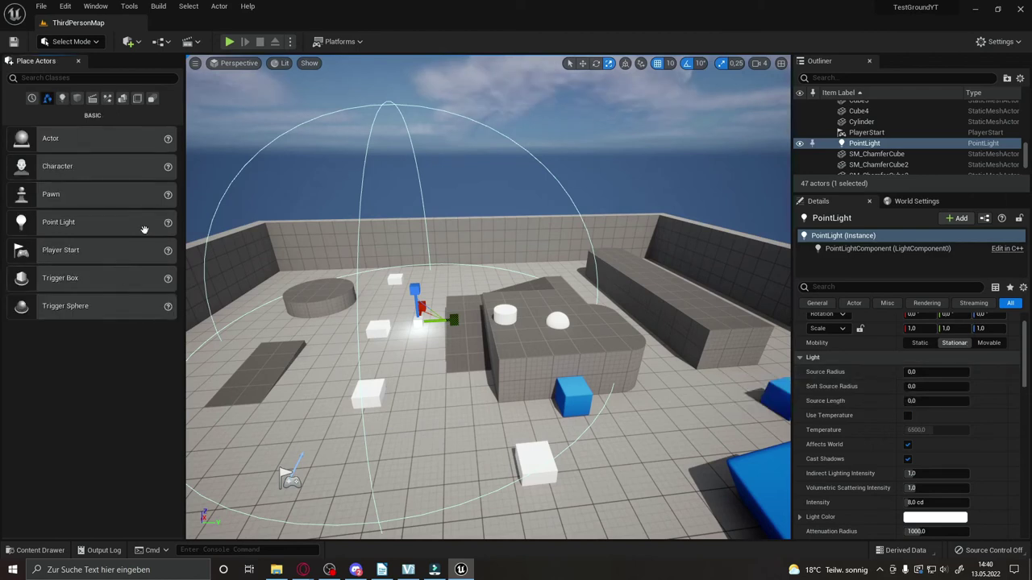
mouse_move(123, 129)
left_click(79, 61)
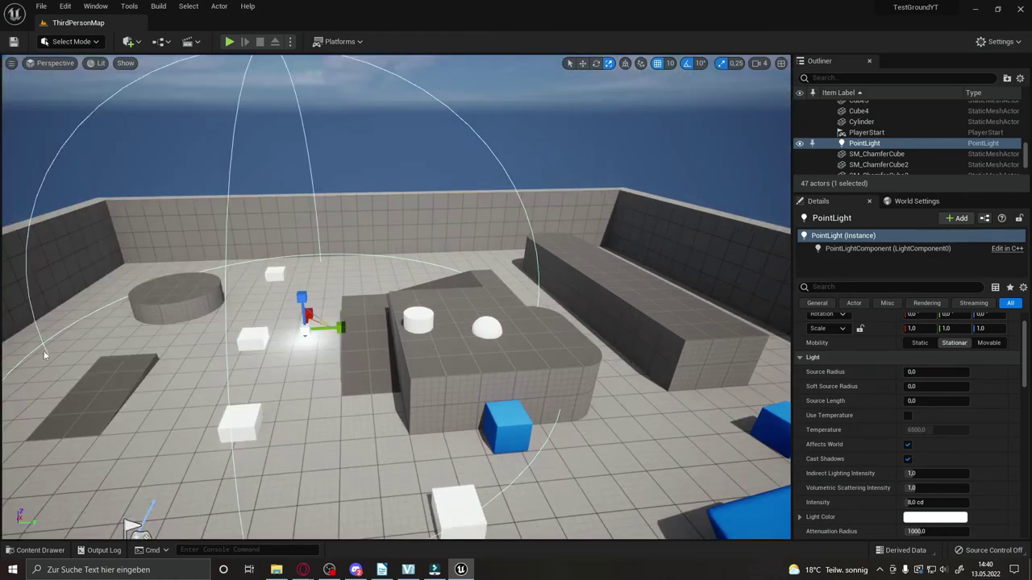
left_click(37, 549)
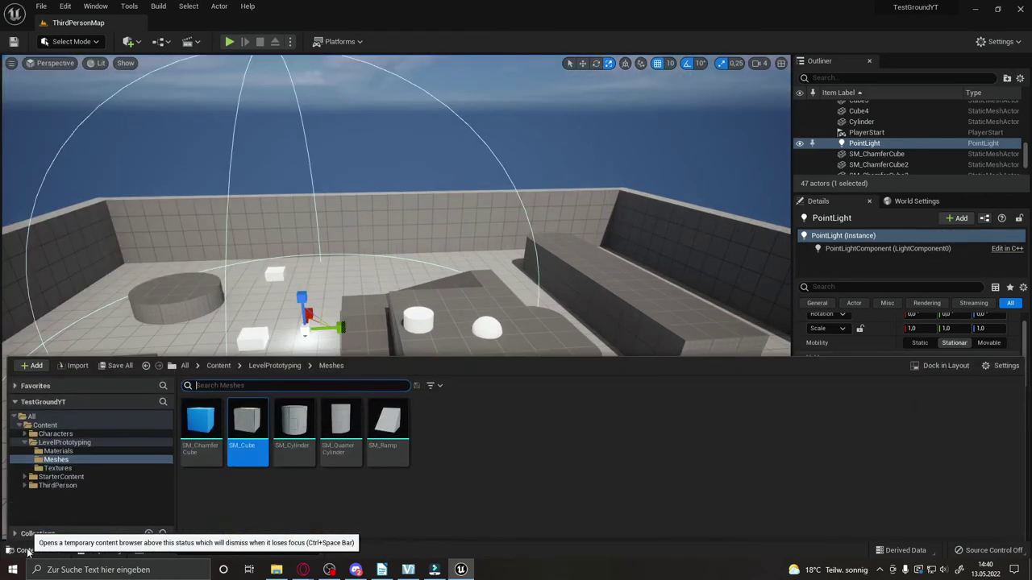
left_click(931, 366)
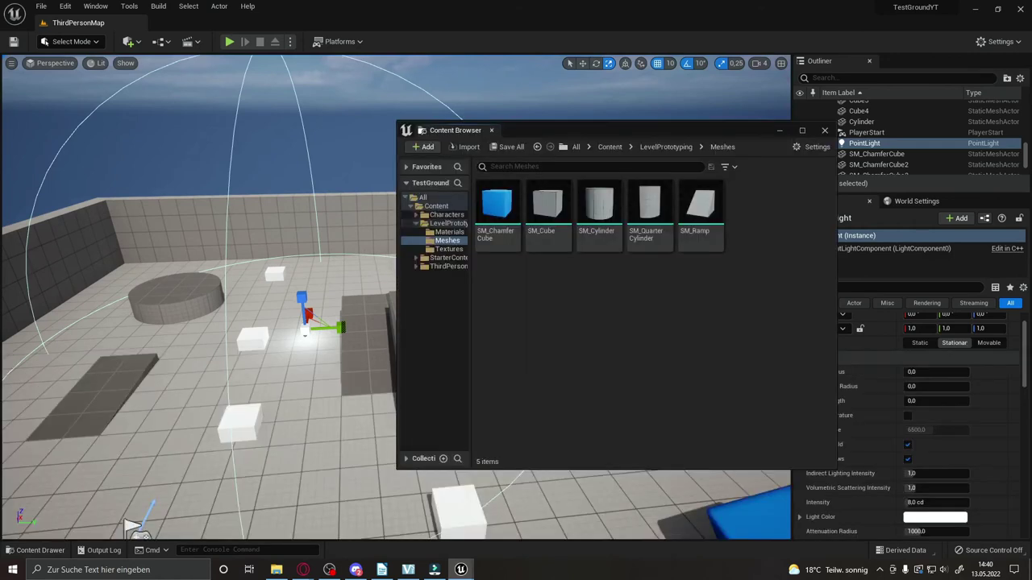
left_click_drag(588, 127, 755, 44)
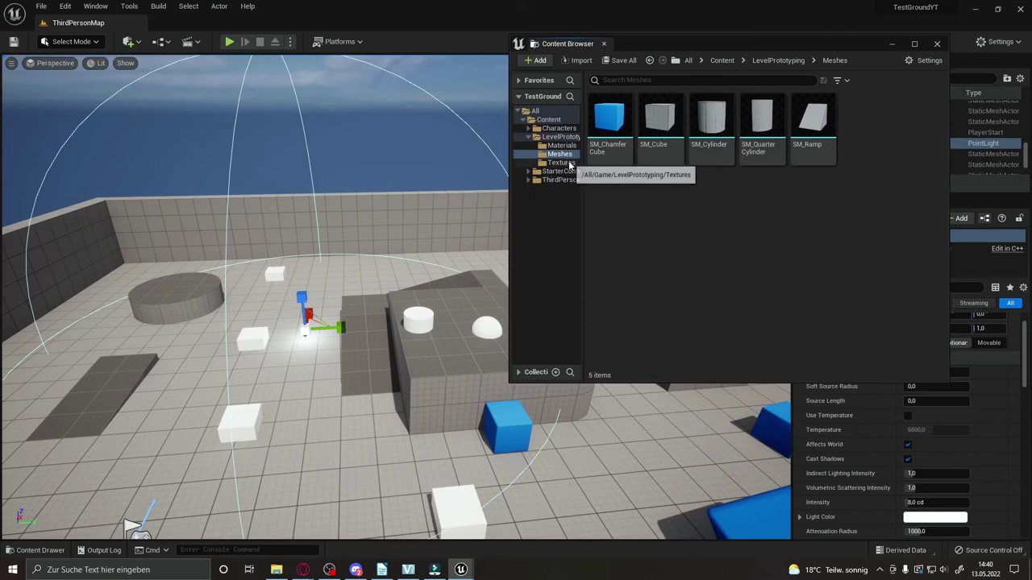
Place SM_Rock, SM_Bush and SM_TableRound from the StarterContent Props folder around the grey platform
left_click(528, 172)
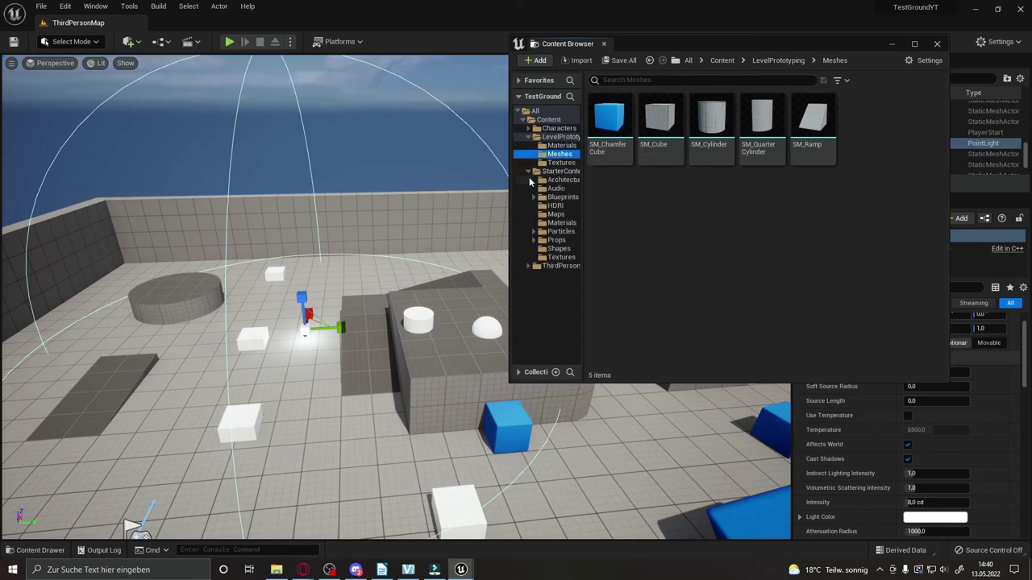
left_click(562, 231)
left_click(555, 241)
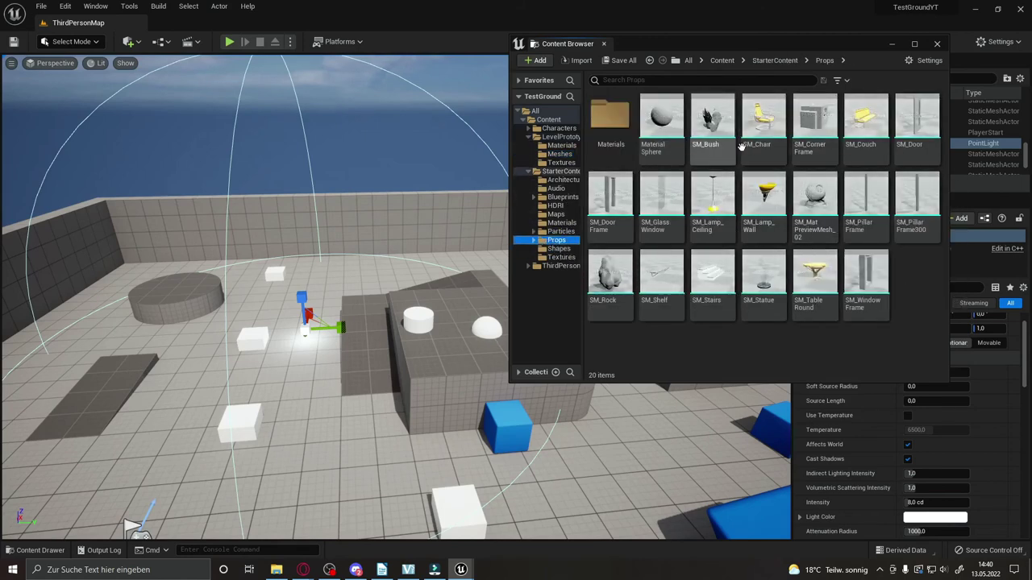
left_click(609, 278)
left_click_drag(366, 430, 355, 436)
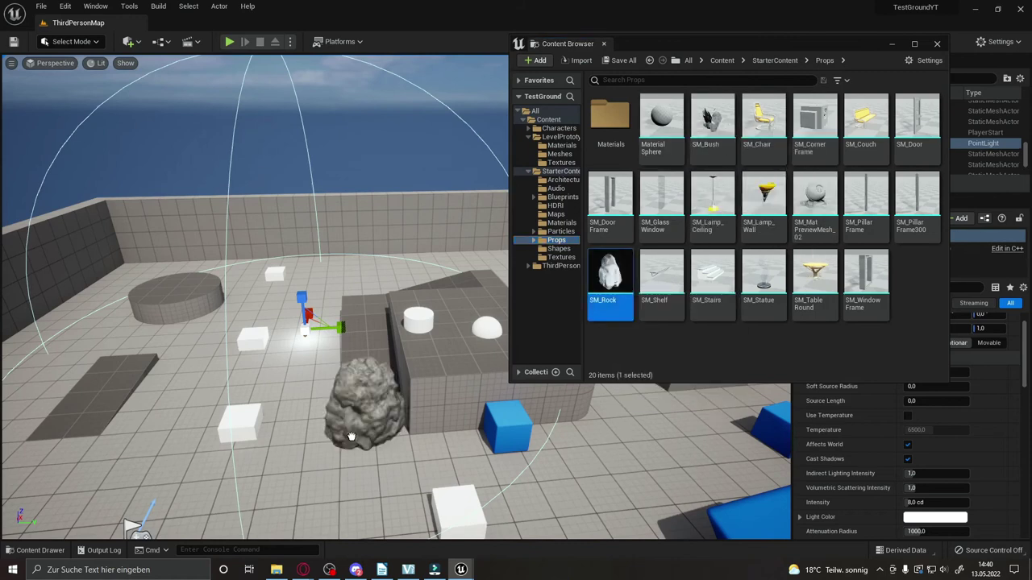
left_click(698, 145)
left_click_drag(358, 319, 358, 316)
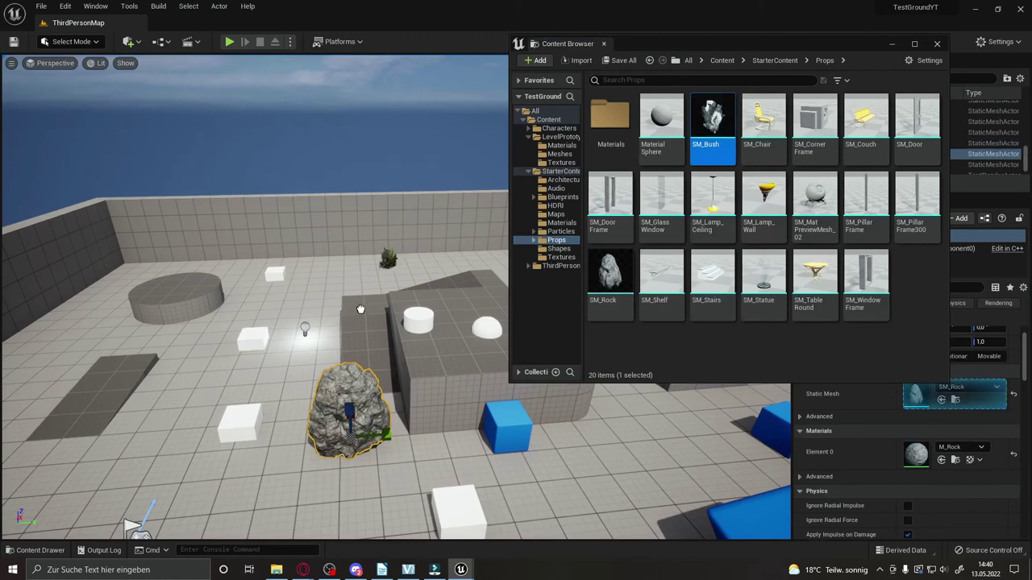
left_click_drag(814, 282, 647, 439)
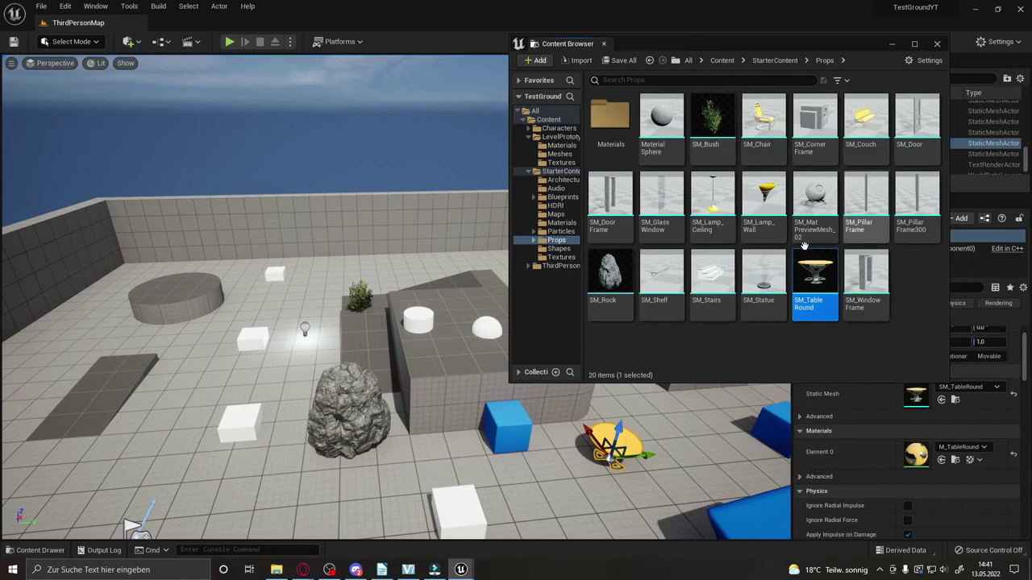
Place P_Sparks on the floor near the white cubes and P_Steam_Lit on the platform from the StarterContent Particles folder
left_click(561, 231)
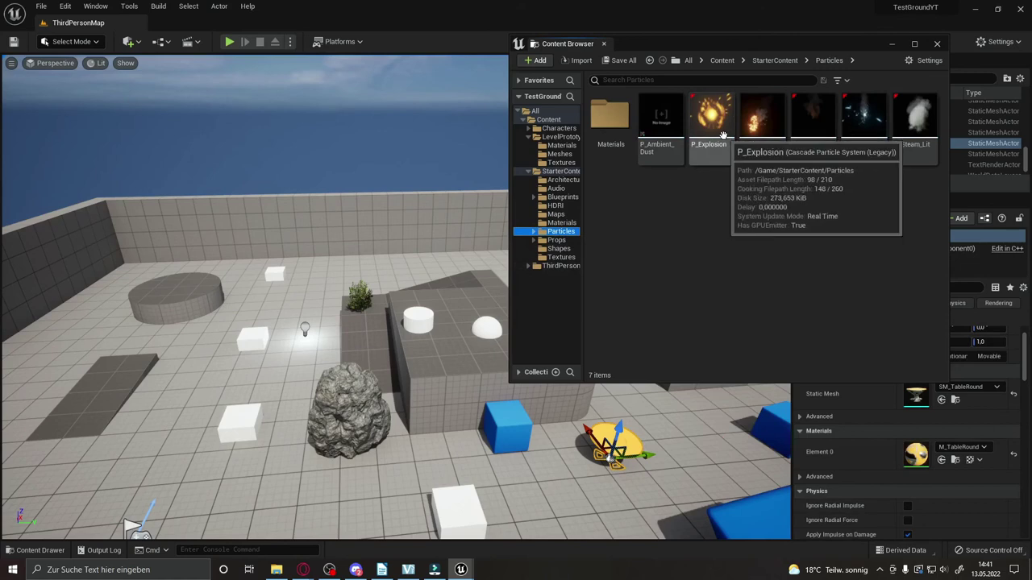
left_click_drag(852, 137, 199, 385)
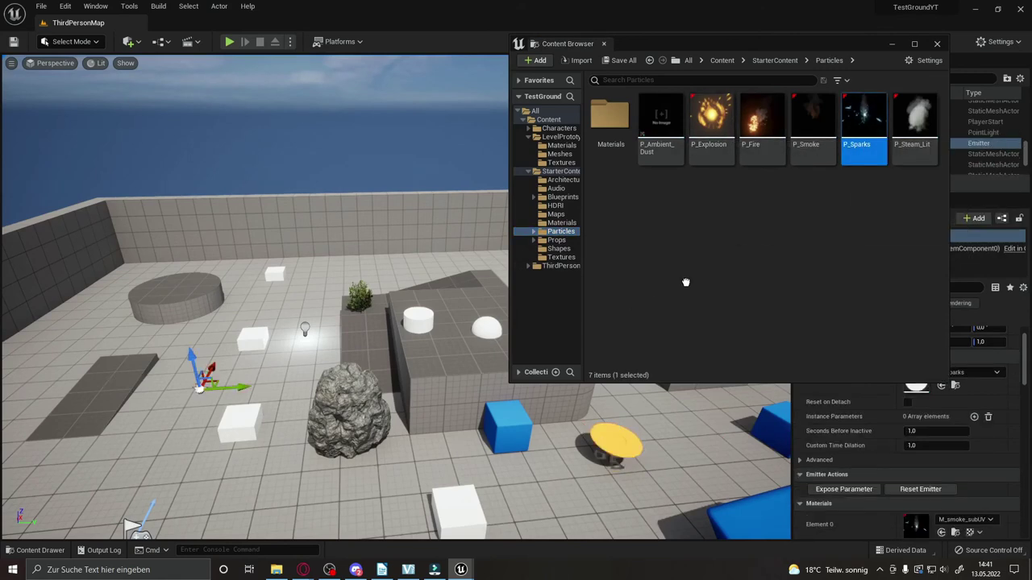
left_click_drag(915, 128, 447, 300)
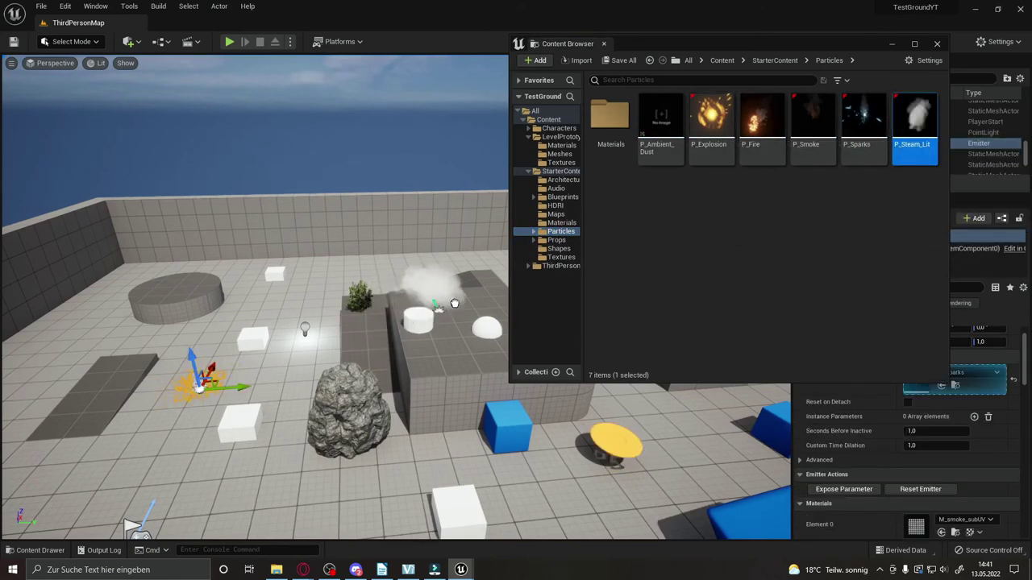
left_click(380, 486)
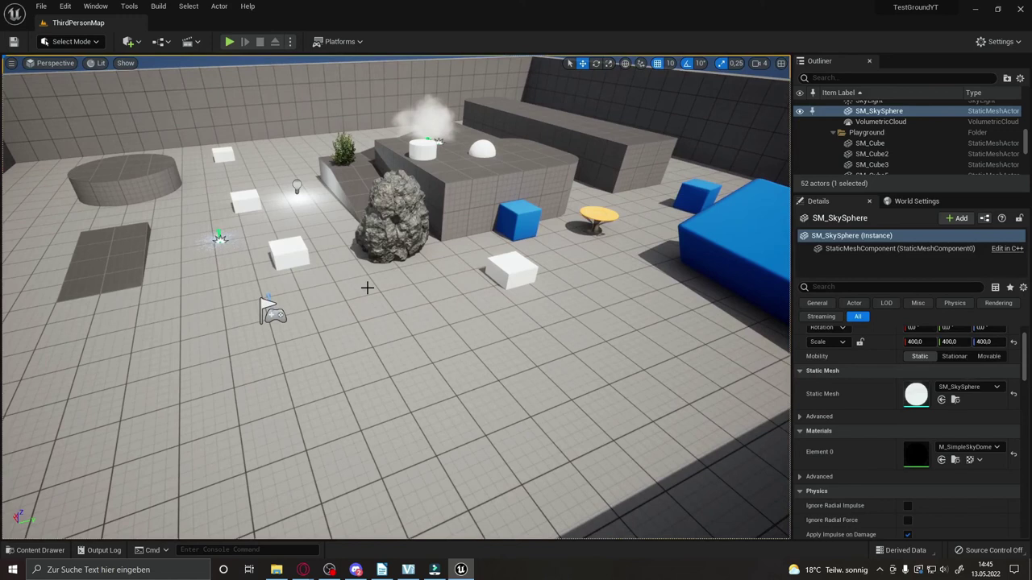
Play the level in the viewport and run and jump with the character around the placed objects
mouse_move(362, 286)
right_mouse_down()
mouse_move(360, 306)
mouse_move(363, 286)
right_mouse_up()
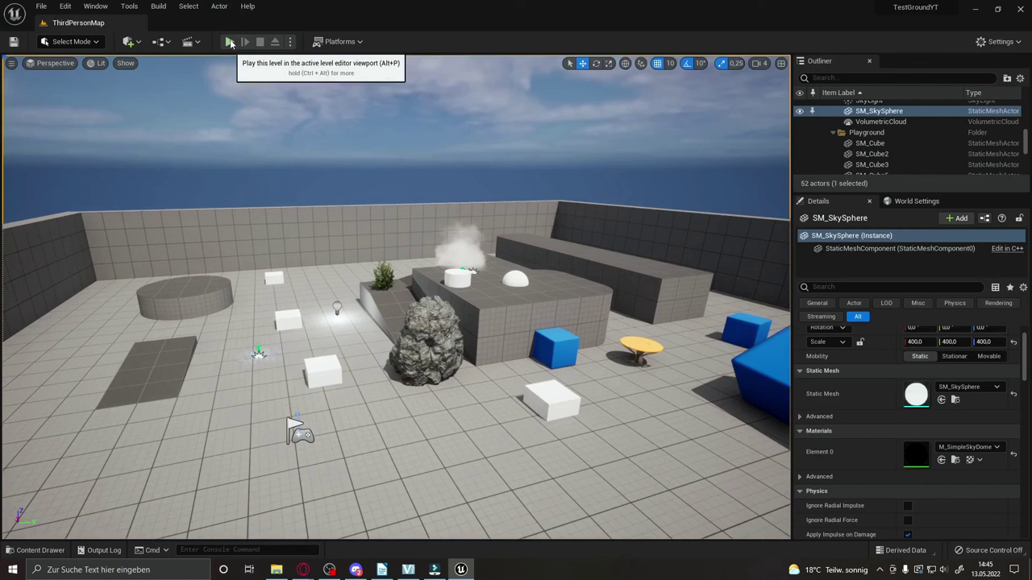
left_click(230, 43)
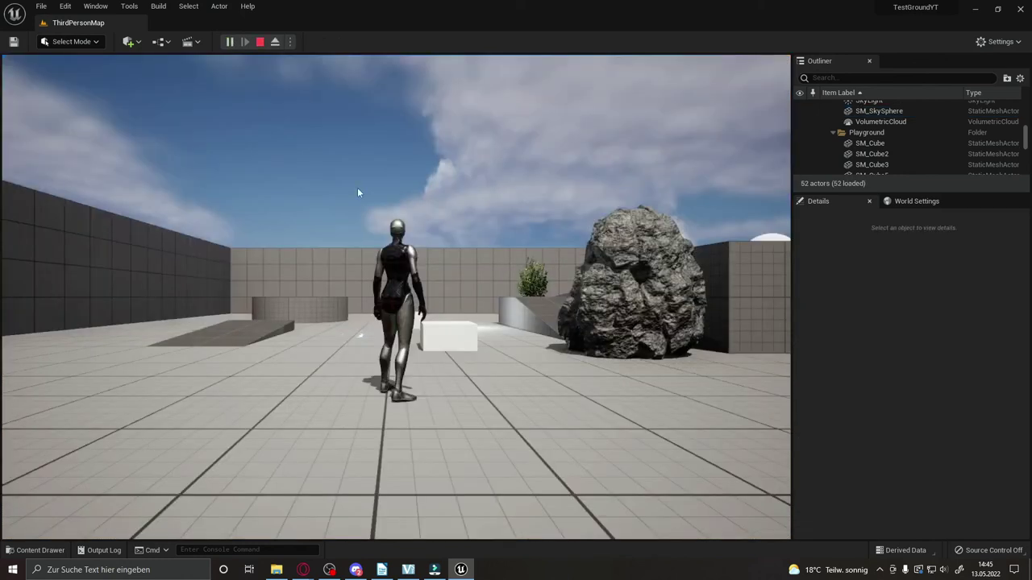
left_click(395, 298)
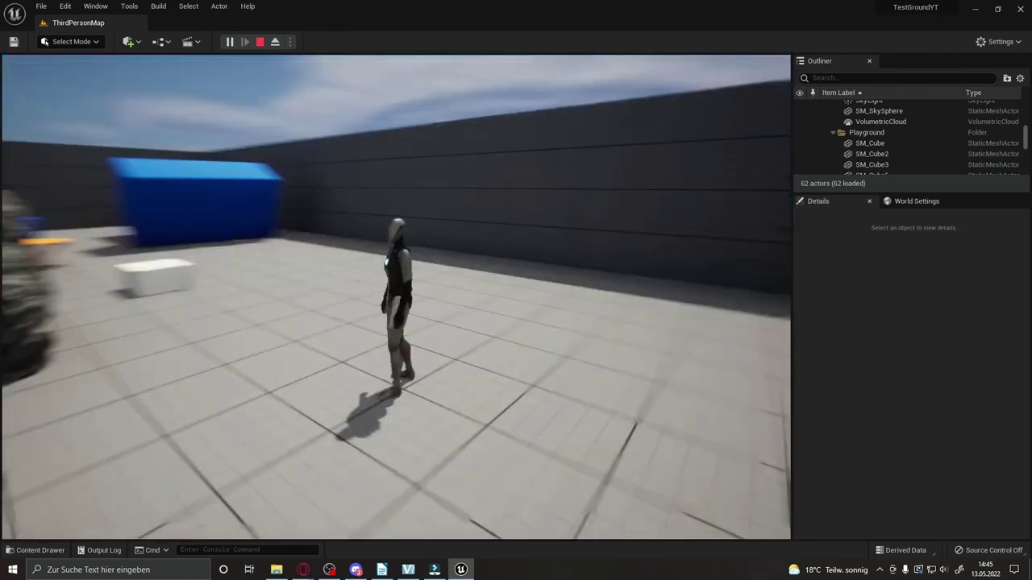
key("w")
key("space")
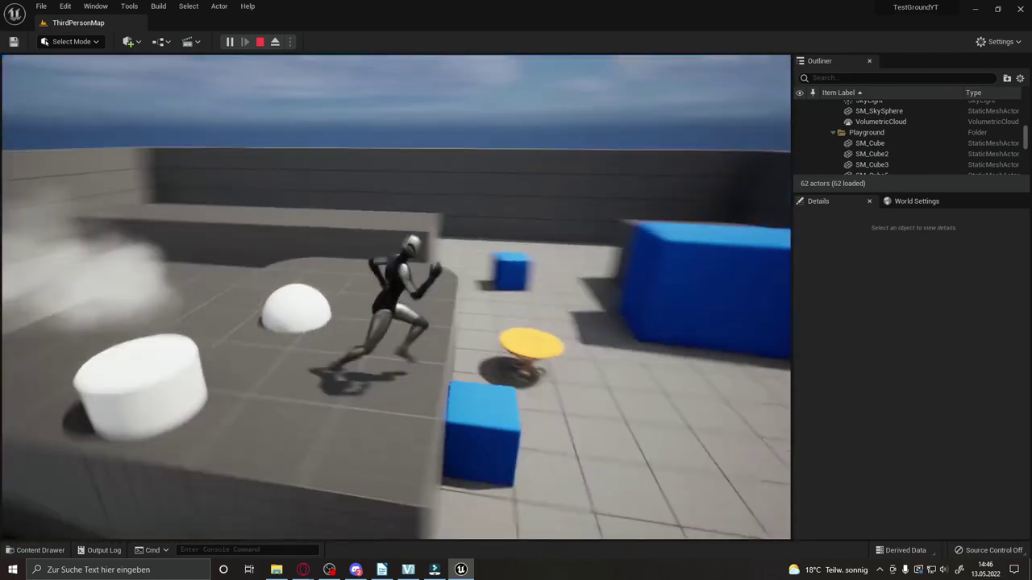
key("space")
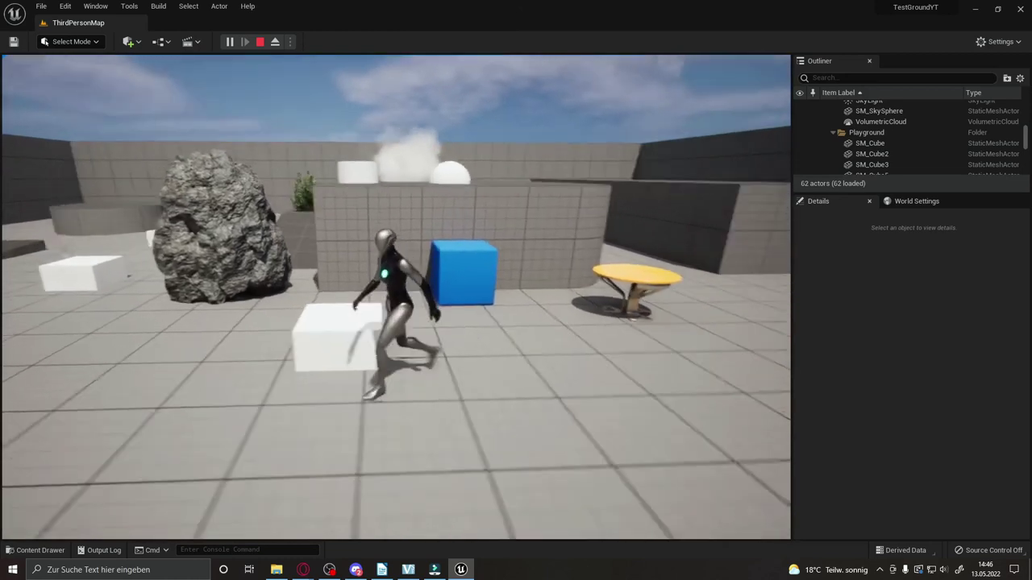